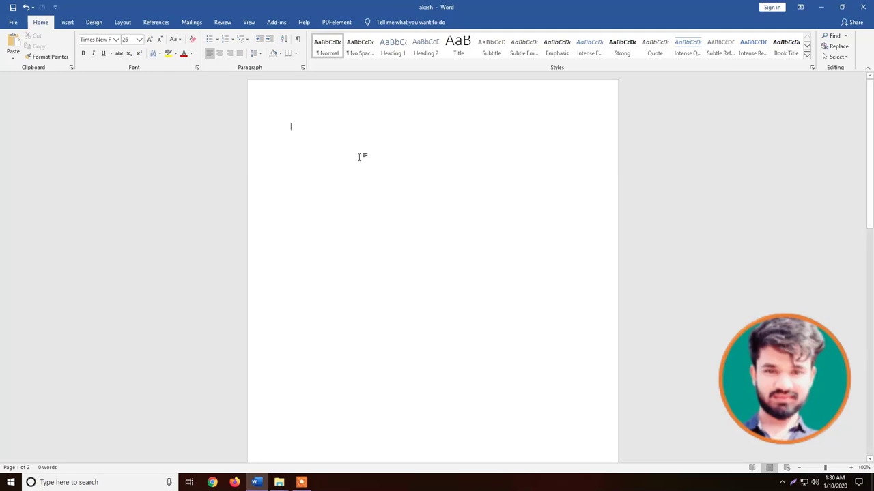
# Type 'amar sonar bangla' as the first line of the empty page
pyautogui.write('amar son')
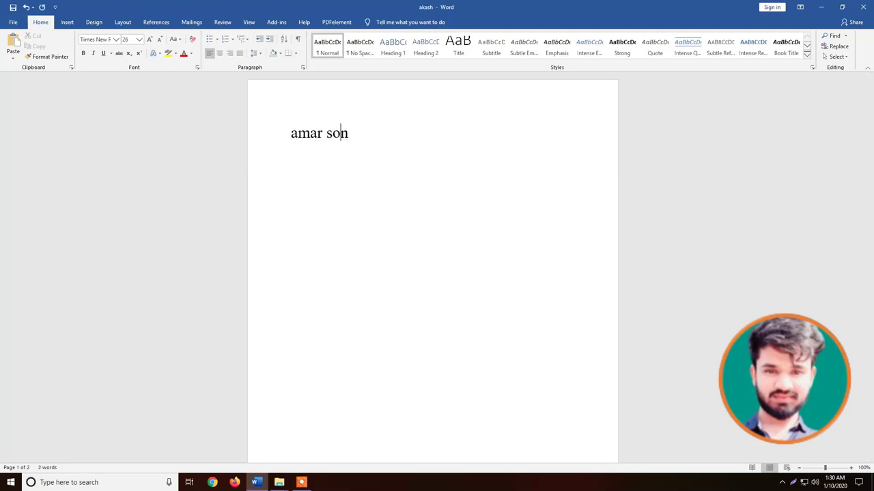
pyautogui.write('ar bangla')
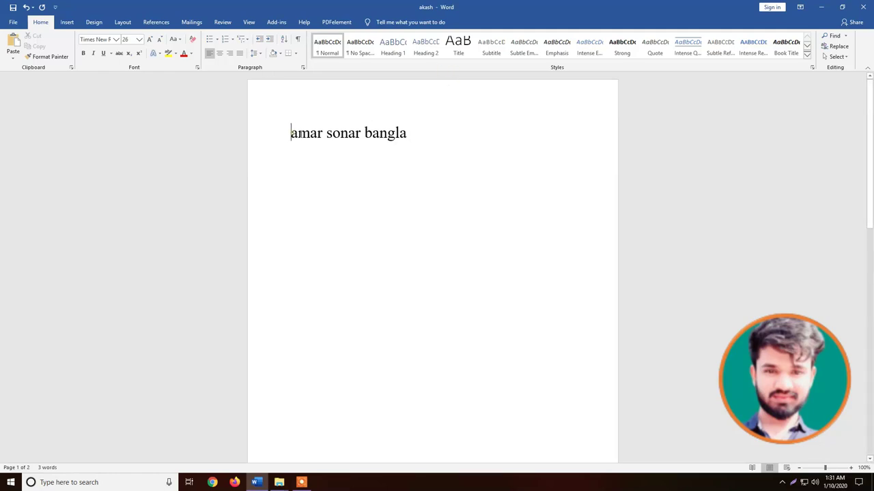
# Change the line 'amar sonar bangla' from Times New Roman to Blackadder ITC
pyautogui.moveTo(298, 134); pyautogui.dragTo(413, 134)
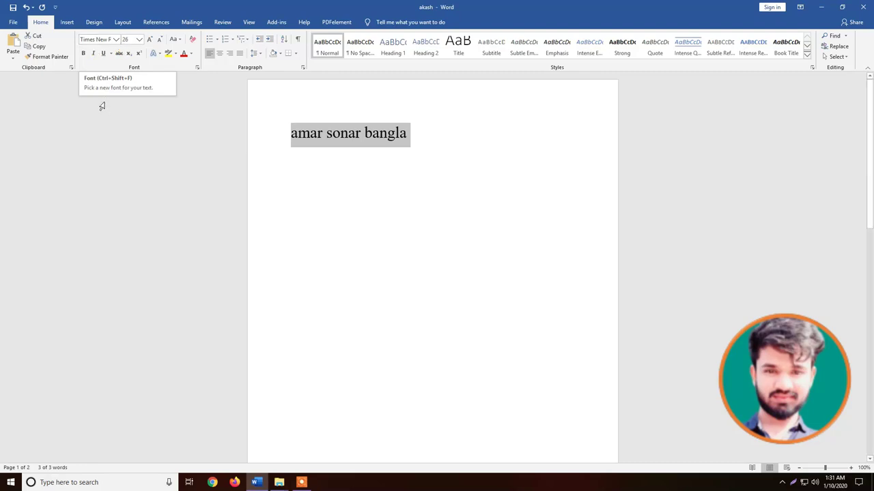
pyautogui.click(117, 40)
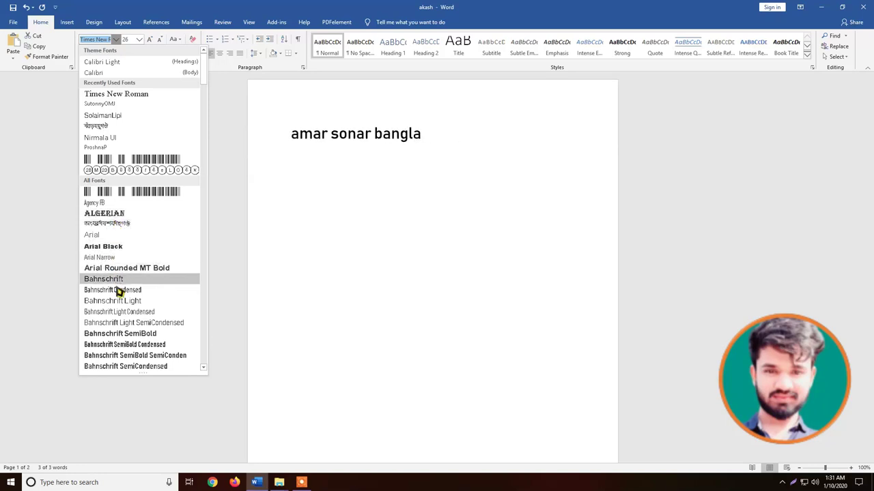
pyautogui.scroll(-2, 126, 318)
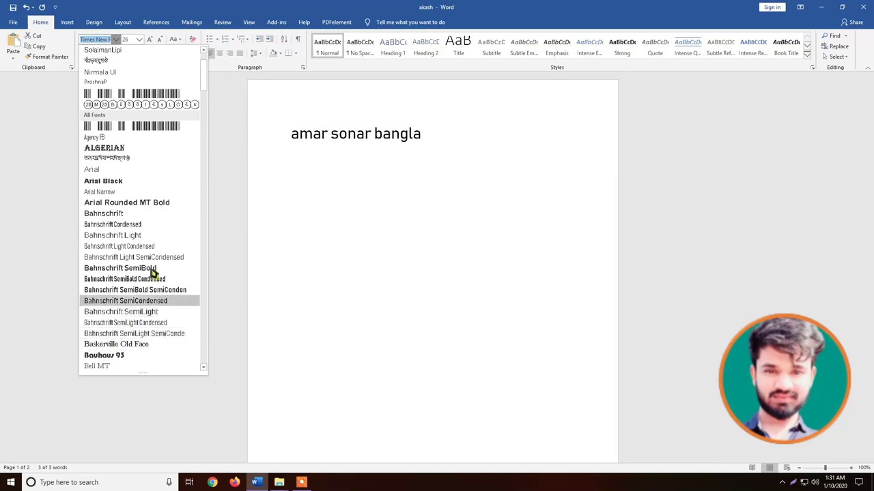
pyautogui.moveTo(206, 88); pyautogui.dragTo(206, 107)
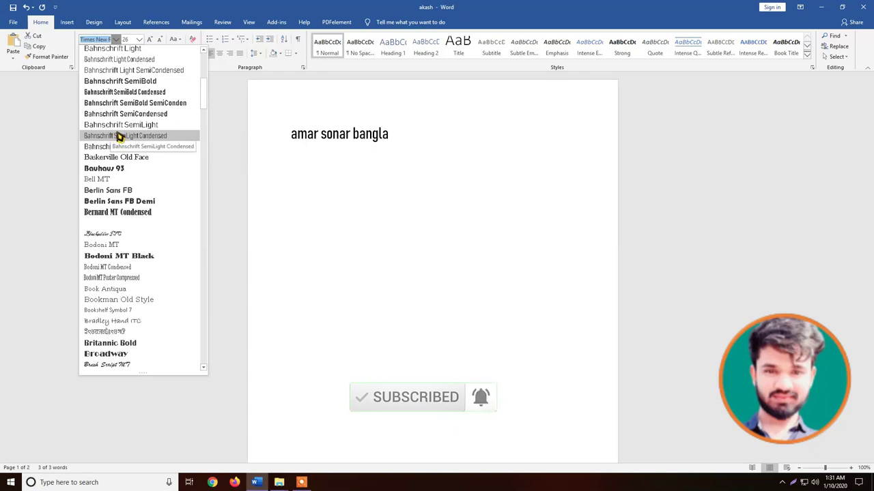
pyautogui.scroll(-1, 118, 139)
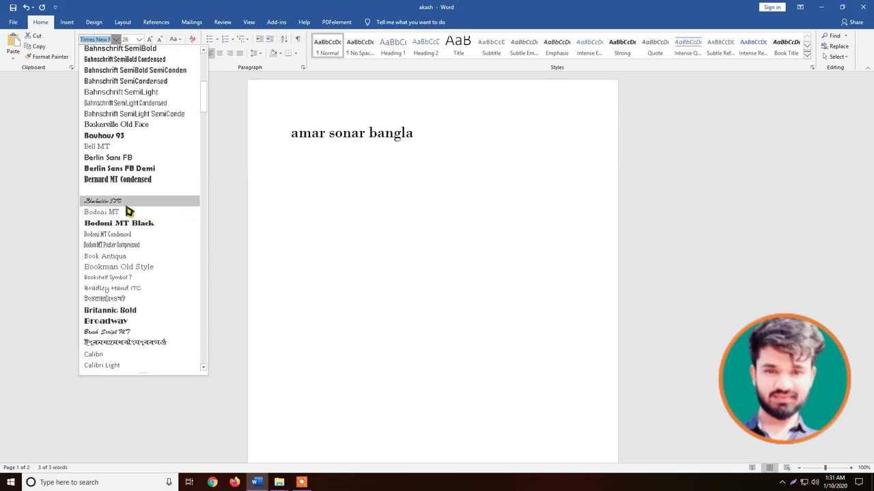
pyautogui.click(116, 203)
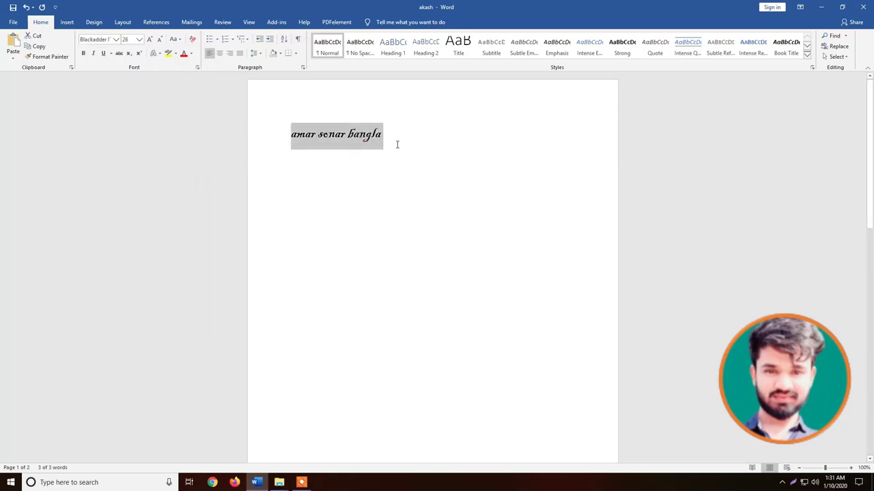
pyautogui.click(423, 155)
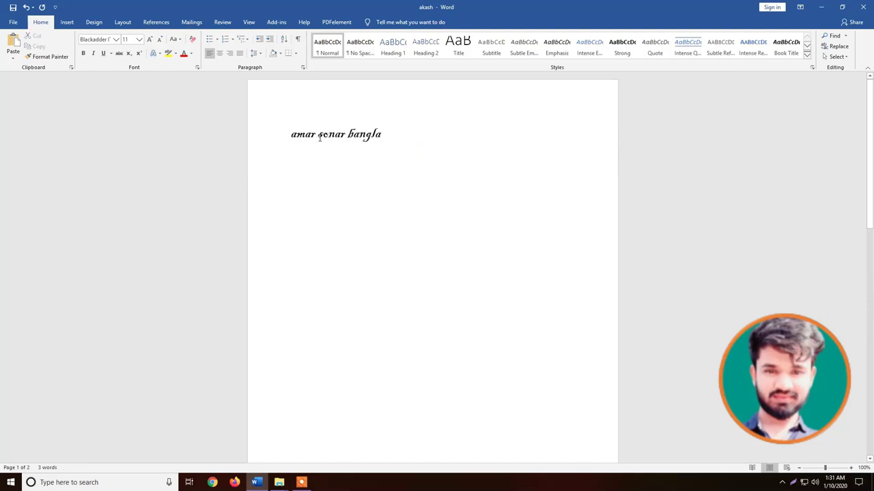
# Set the words 'sonar bangla' in the Algerian font
pyautogui.moveTo(318, 134); pyautogui.dragTo(384, 134)
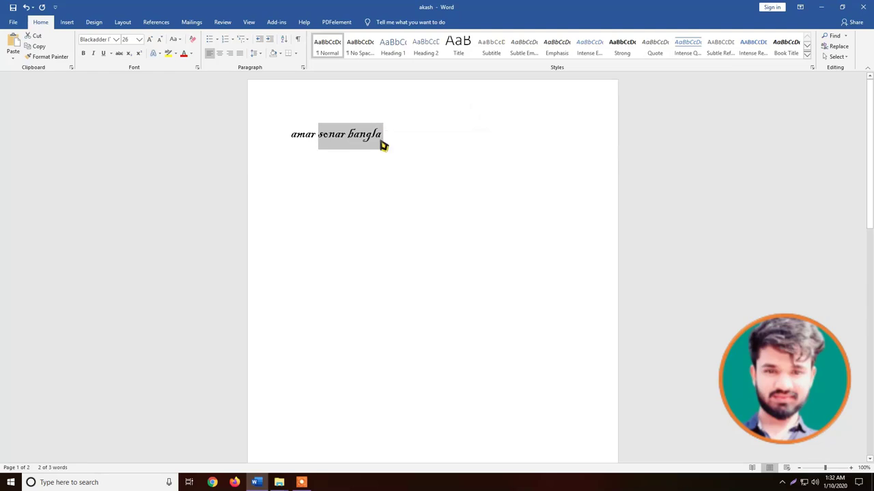
pyautogui.click(116, 39)
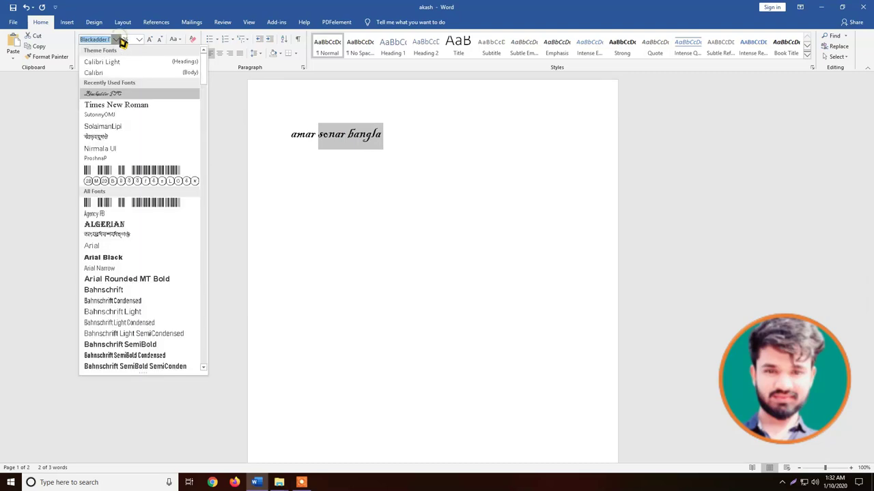
pyautogui.click(107, 227)
pyautogui.click(450, 139)
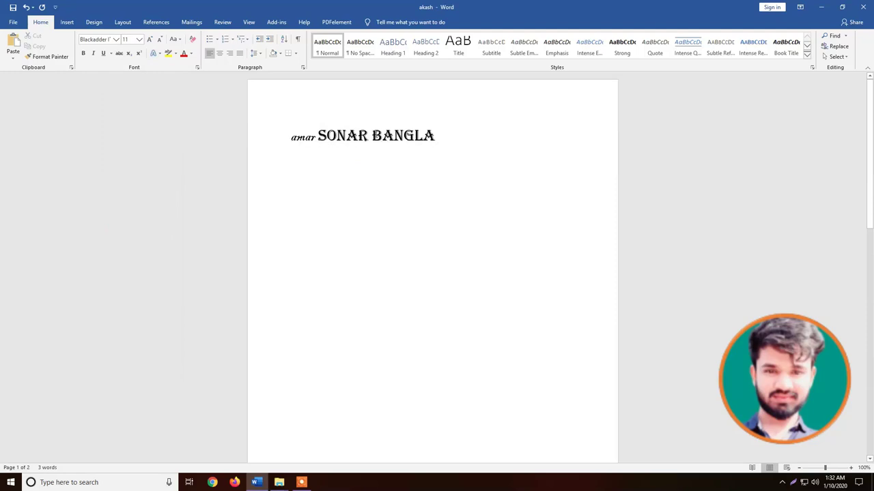
# Restyle 'bangla' in Brush Script MT after briefly trying Bahnschrift SemiBold Condensed
pyautogui.moveTo(372, 136); pyautogui.dragTo(445, 135)
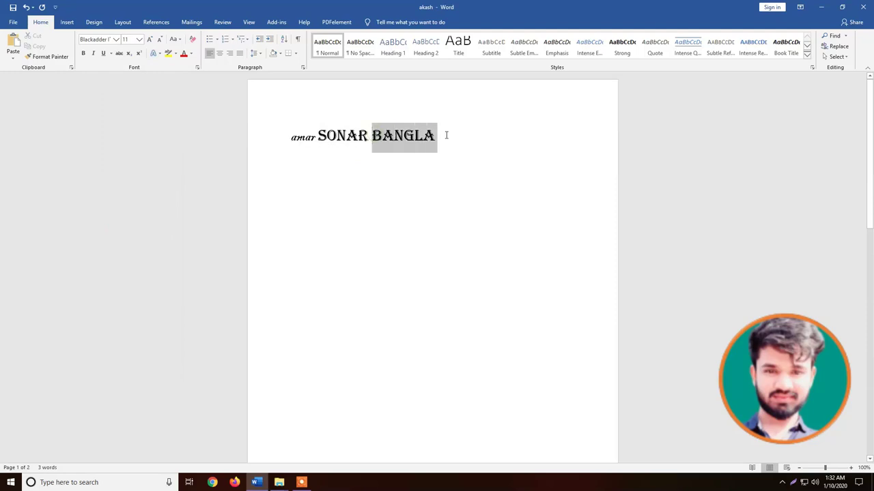
pyautogui.click(116, 40)
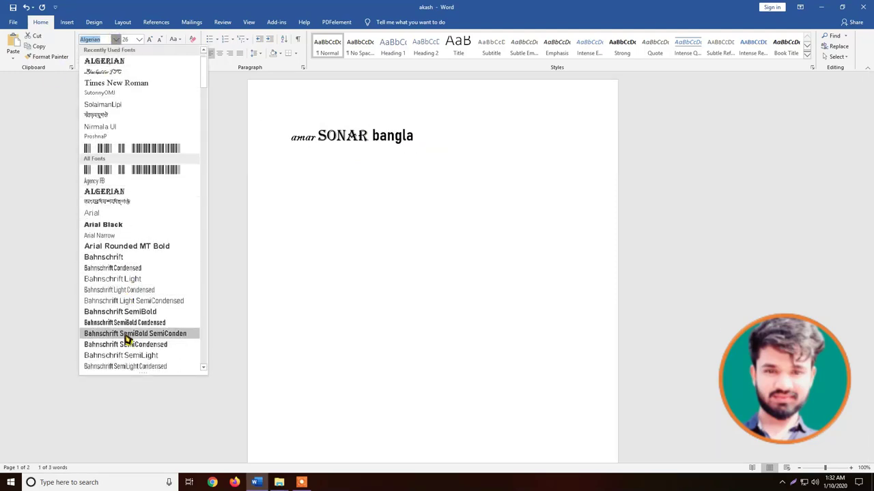
pyautogui.click(132, 323)
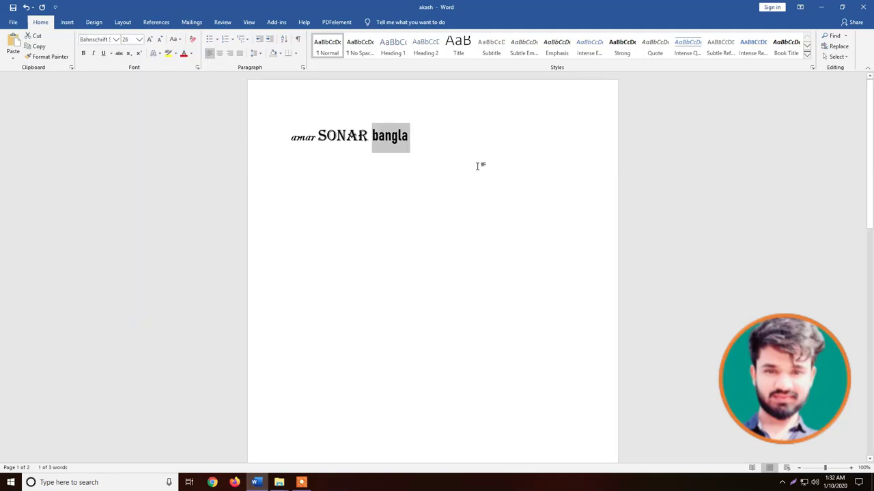
pyautogui.click(116, 40)
pyautogui.scroll(-8, 137, 273)
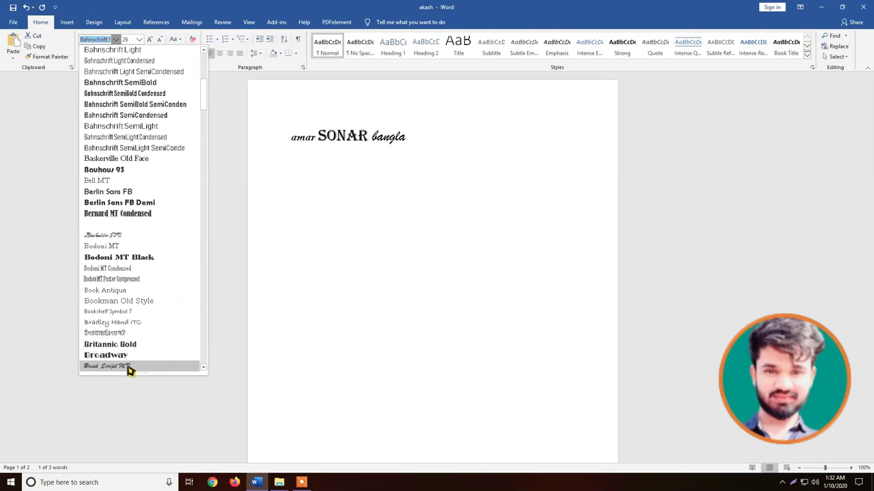
pyautogui.click(126, 366)
pyautogui.click(413, 139)
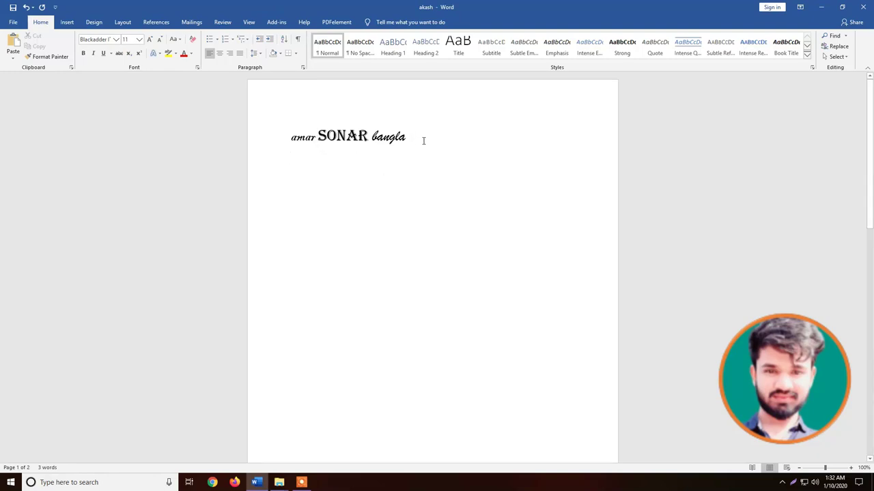
# Make the whole line 'amar SONAR bangla' 48 point
pyautogui.moveTo(423, 141); pyautogui.dragTo(303, 141)
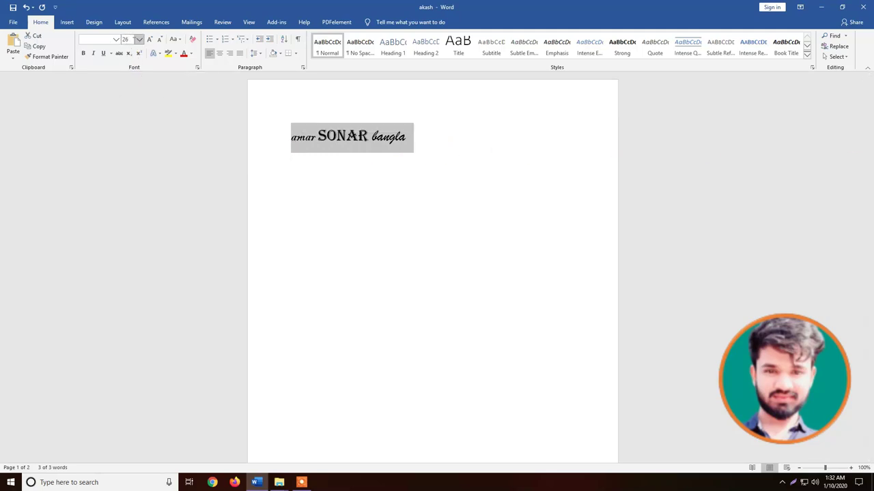
pyautogui.click(138, 41)
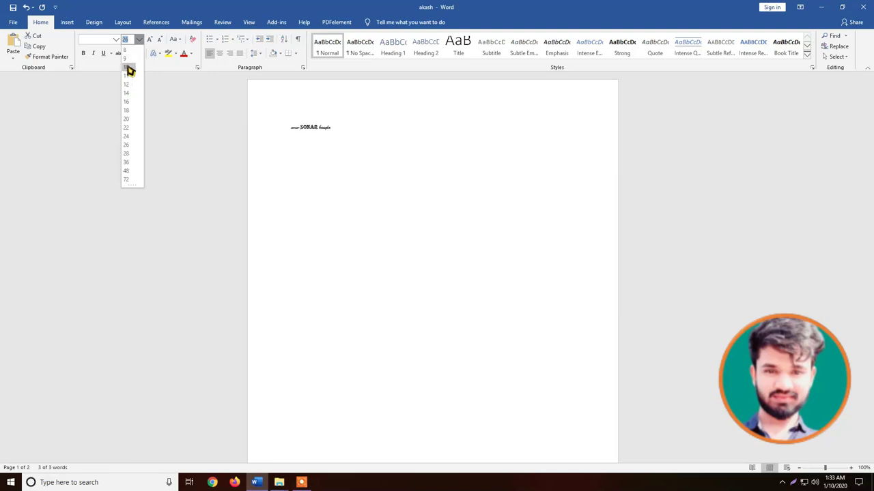
pyautogui.click(132, 171)
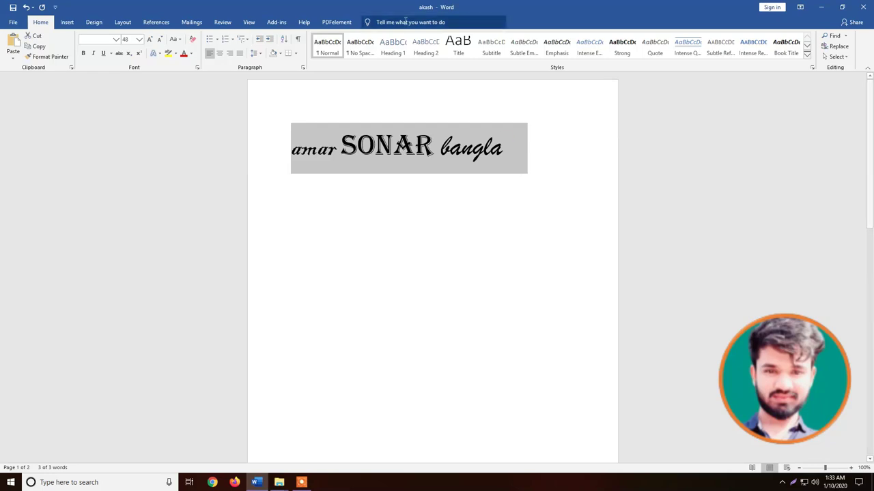
pyautogui.click(506, 151)
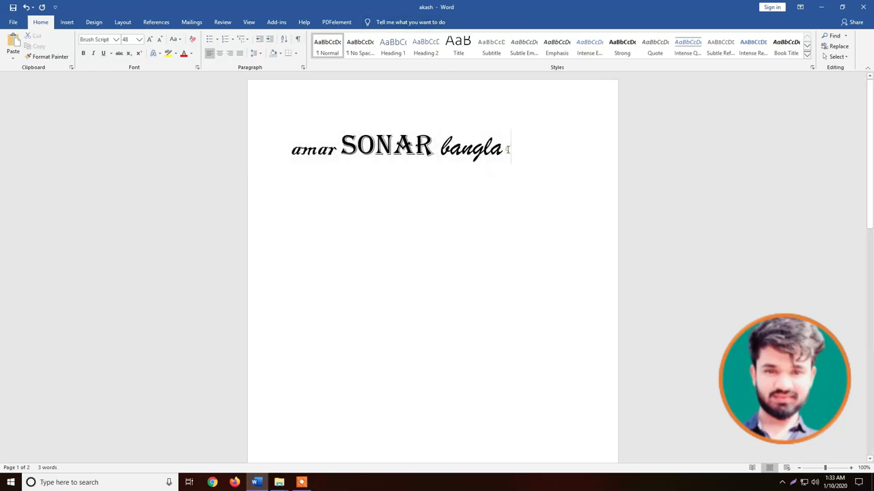
# Reselect the entire 48-point line after a few partial selections
pyautogui.moveTo(505, 150); pyautogui.dragTo(439, 146)
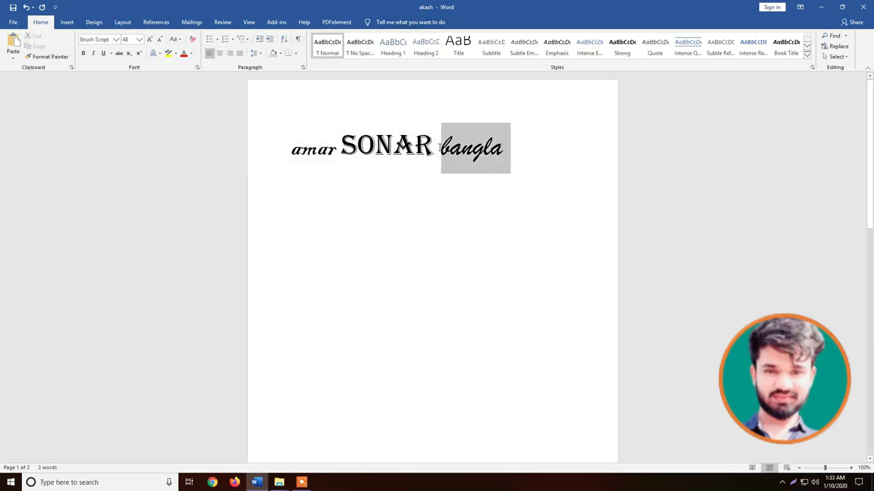
pyautogui.click(509, 150)
pyautogui.moveTo(509, 150); pyautogui.dragTo(440, 148)
pyautogui.click(357, 137)
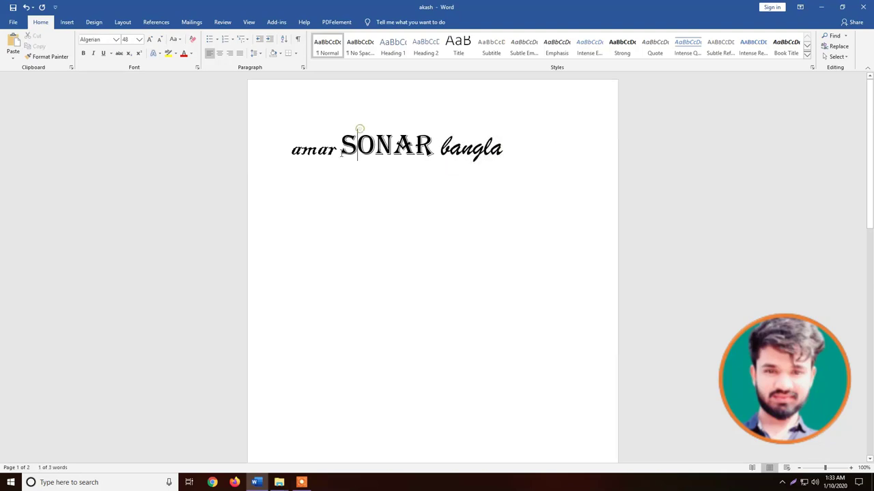
pyautogui.moveTo(290, 149); pyautogui.dragTo(327, 149)
pyautogui.click(356, 146)
pyautogui.moveTo(513, 148); pyautogui.dragTo(312, 140)
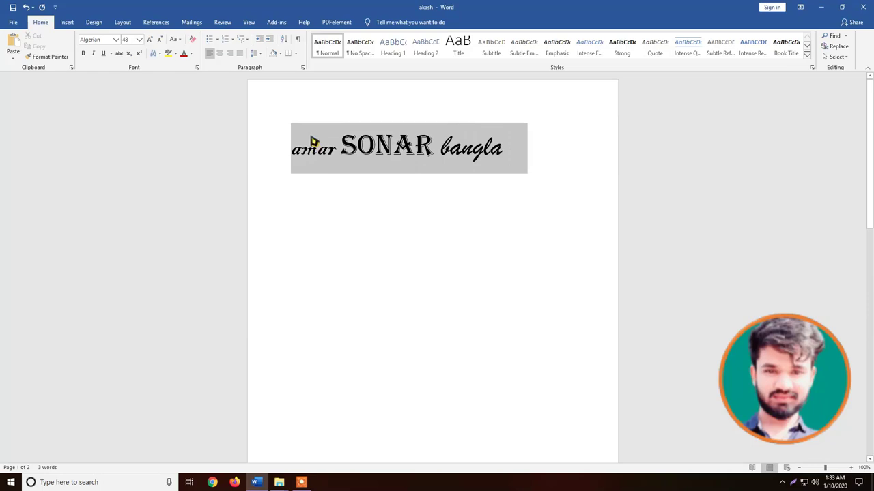
# Set the whole line to Times New Roman at 72 point
pyautogui.click(116, 39)
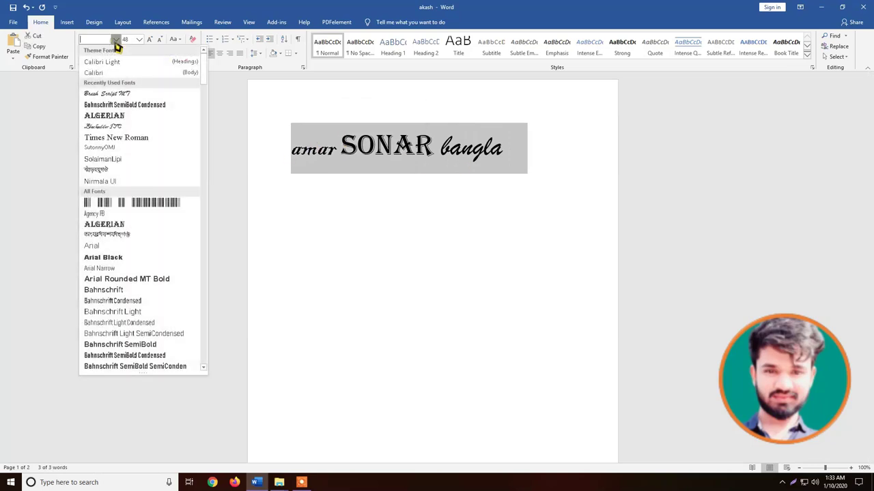
pyautogui.click(116, 138)
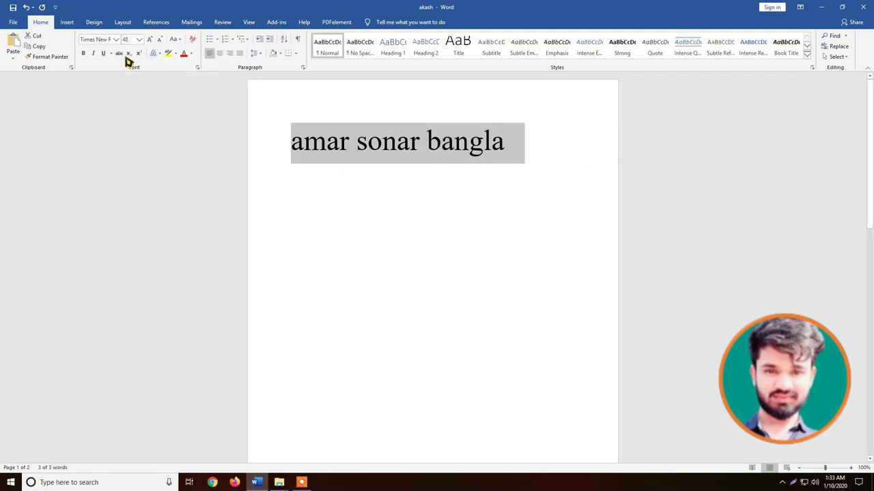
pyautogui.click(139, 38)
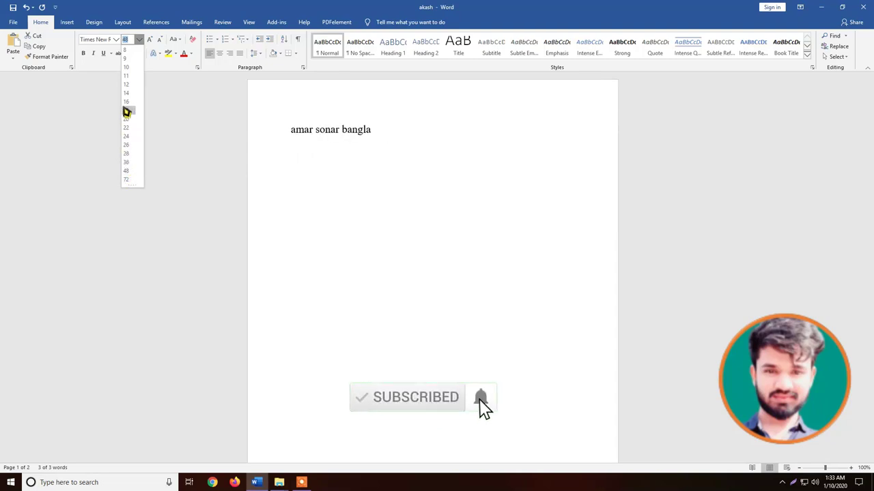
pyautogui.click(127, 180)
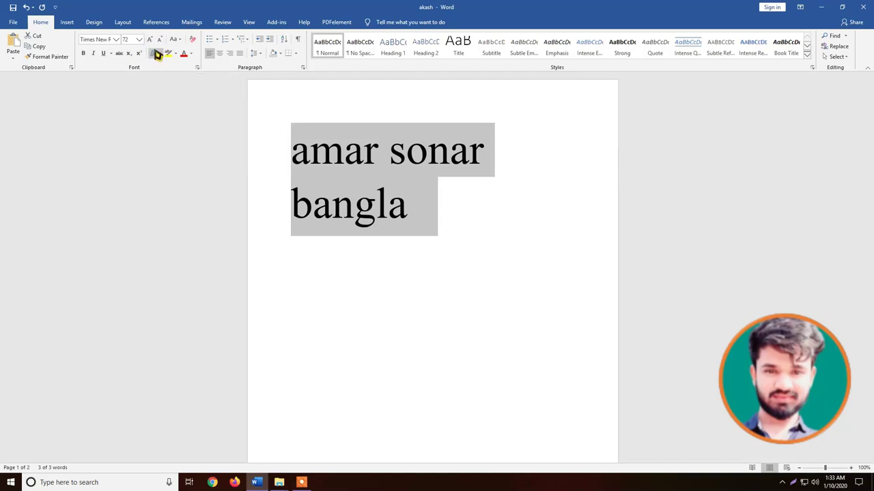
# Step the text size up to 150, then down to 36 point
pyautogui.click(152, 41)
pyautogui.click(151, 40)
pyautogui.click(152, 41)
pyautogui.click(151, 41)
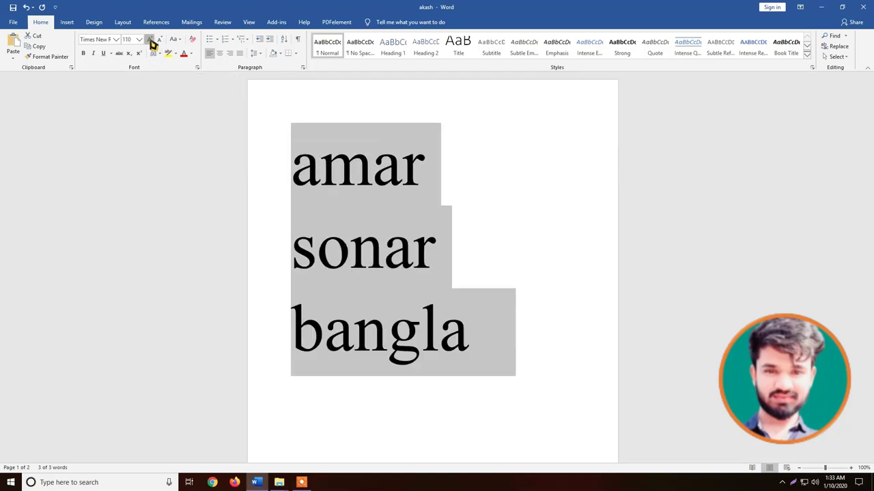
pyautogui.click(151, 41)
pyautogui.click(152, 40)
pyautogui.click(152, 41)
pyautogui.click(151, 41)
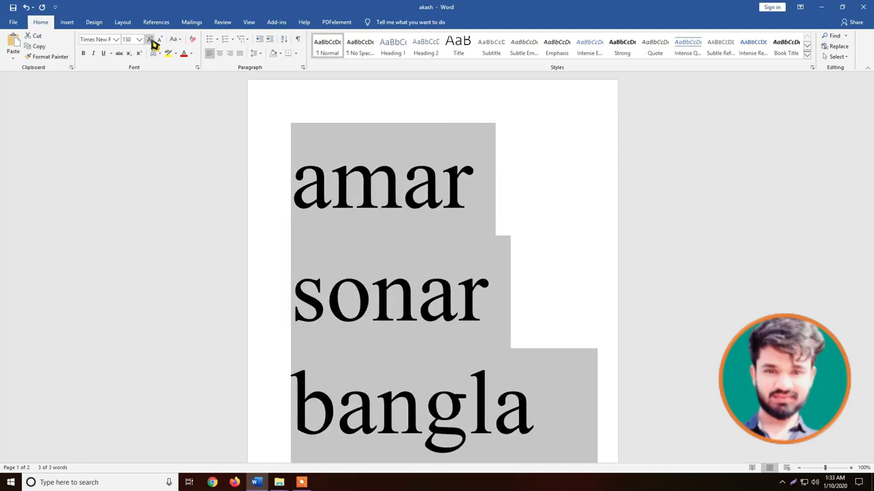
pyautogui.click(160, 41)
pyautogui.click(160, 41)
pyautogui.click(160, 41)
pyautogui.click(160, 41)
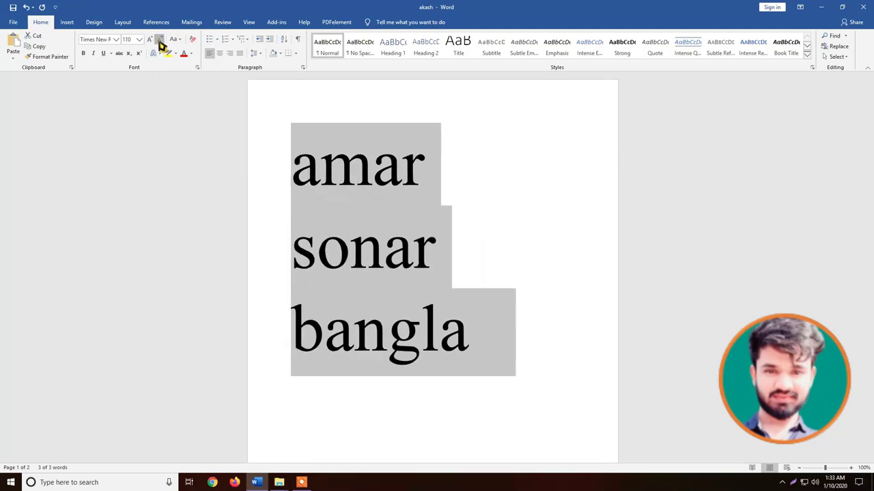
pyautogui.click(160, 41)
pyautogui.click(160, 41)
pyautogui.click(160, 41)
pyautogui.click(160, 41)
pyautogui.click(160, 41)
pyautogui.click(160, 41)
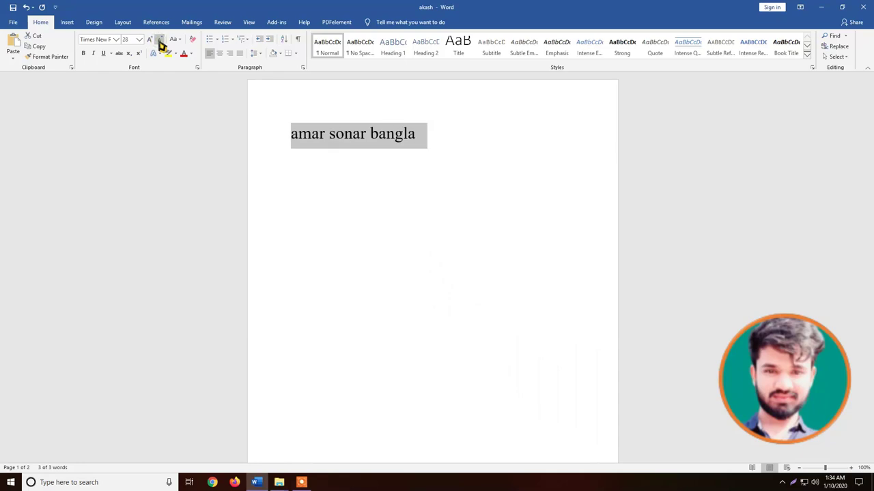
pyautogui.click(152, 41)
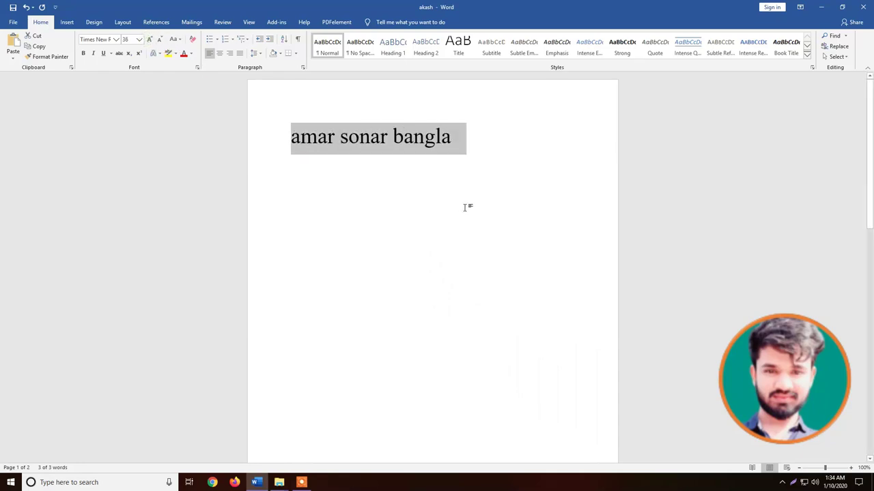
# Add an empty line below the text and reselect 'amar sonar bangla'
pyautogui.click(458, 140)
pyautogui.press('Return')
pyautogui.press('Return')
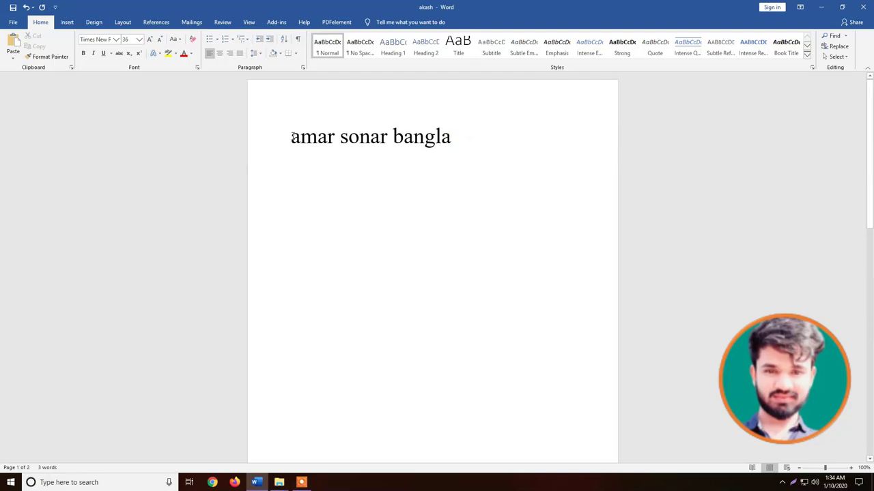
pyautogui.moveTo(292, 136); pyautogui.dragTo(414, 133)
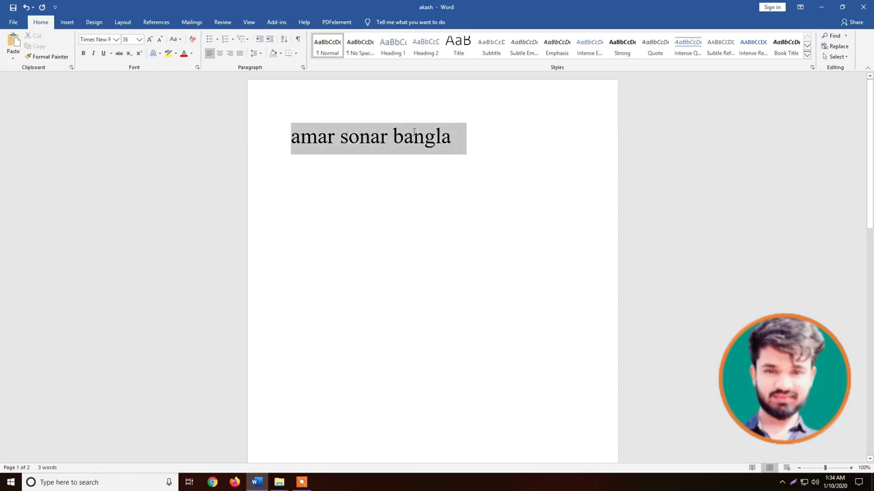
pyautogui.click(116, 40)
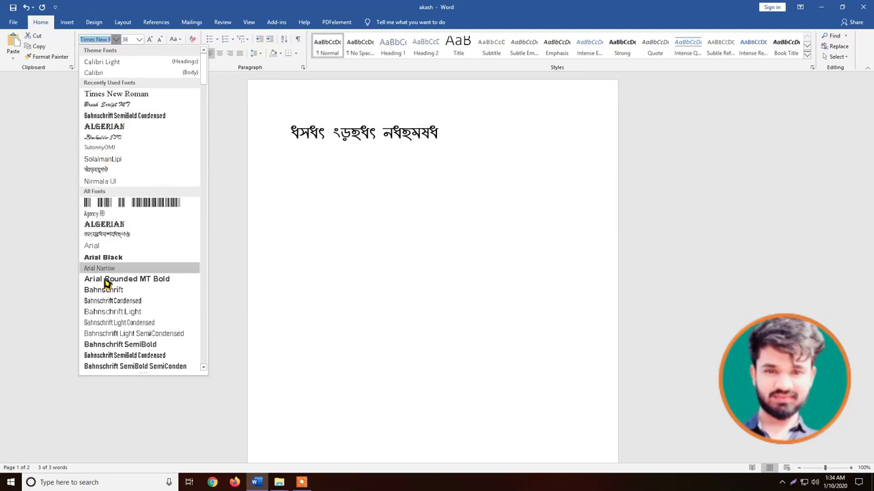
# Preview fonts in the list and keep 'amar sonar bangla' in Times New Roman
pyautogui.scroll(-2, 136, 321)
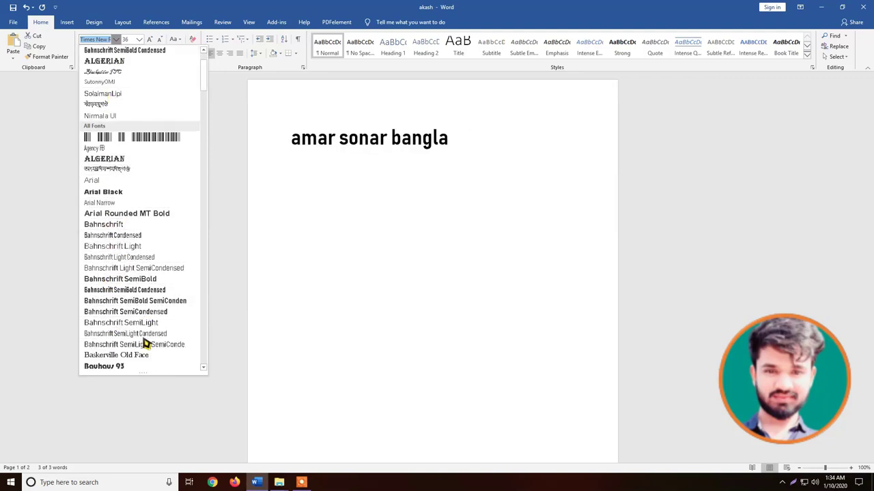
pyautogui.scroll(-1, 129, 289)
pyautogui.scroll(3, 116, 266)
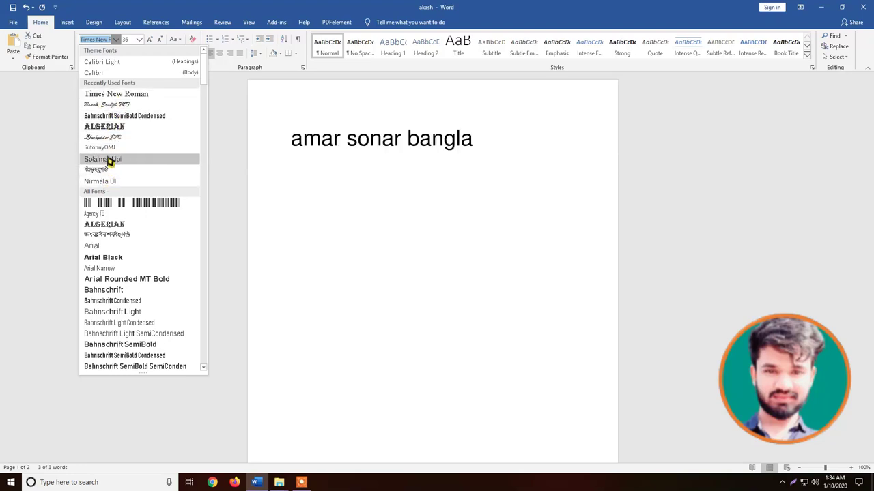
pyautogui.scroll(-1, 103, 181)
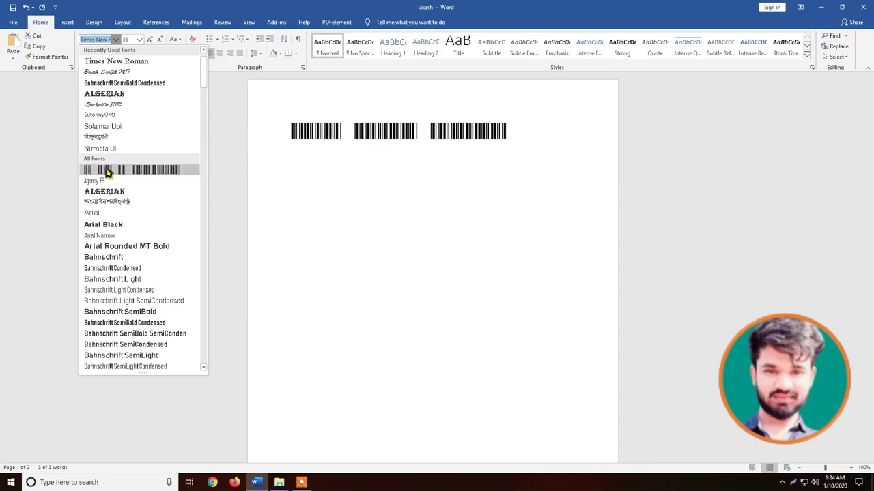
pyautogui.scroll(-7, 117, 321)
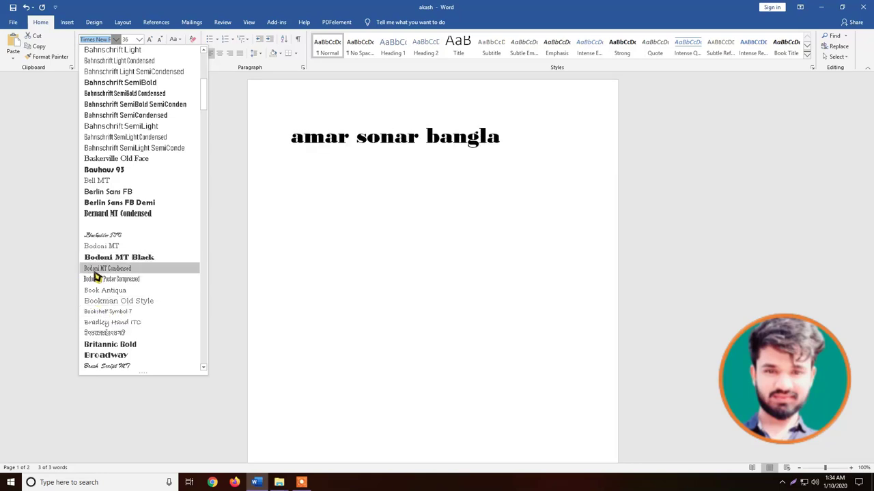
pyautogui.scroll(3, 107, 292)
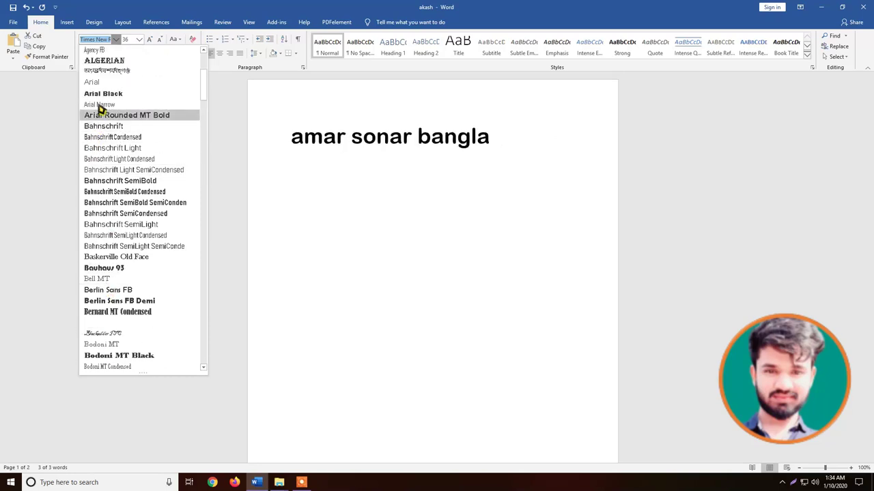
pyautogui.scroll(-10, 107, 321)
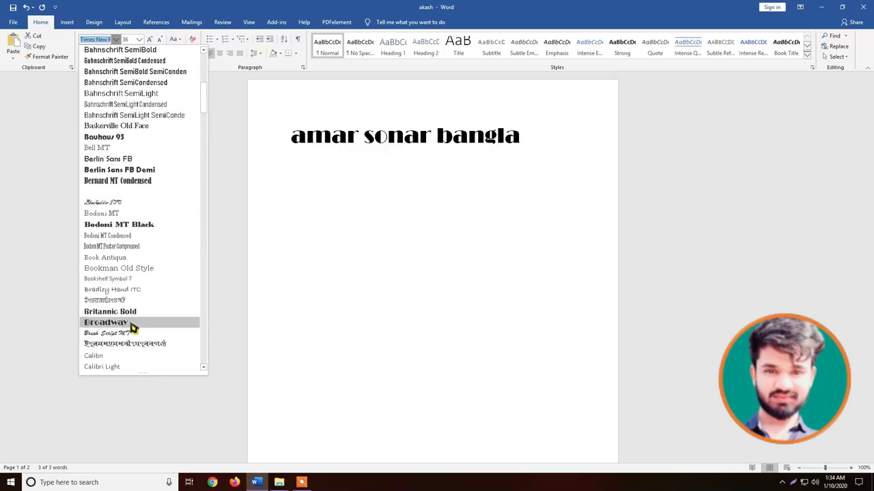
pyautogui.scroll(-20, 134, 337)
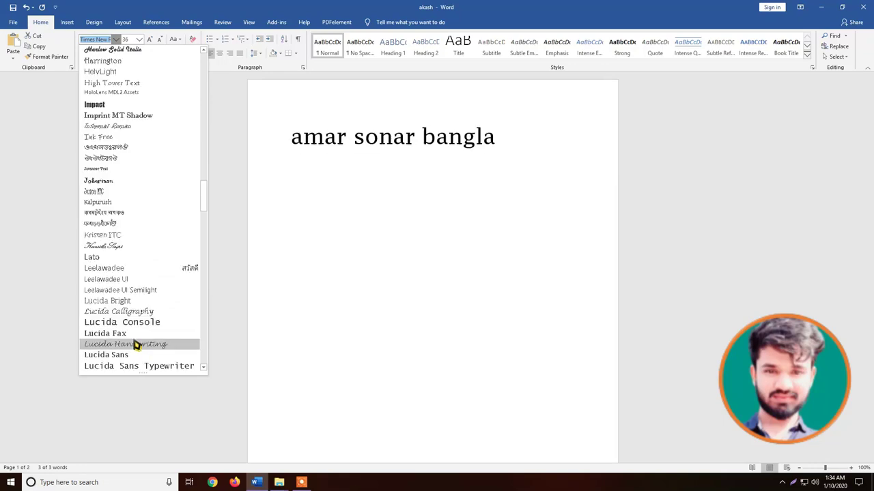
pyautogui.scroll(-20, 134, 337)
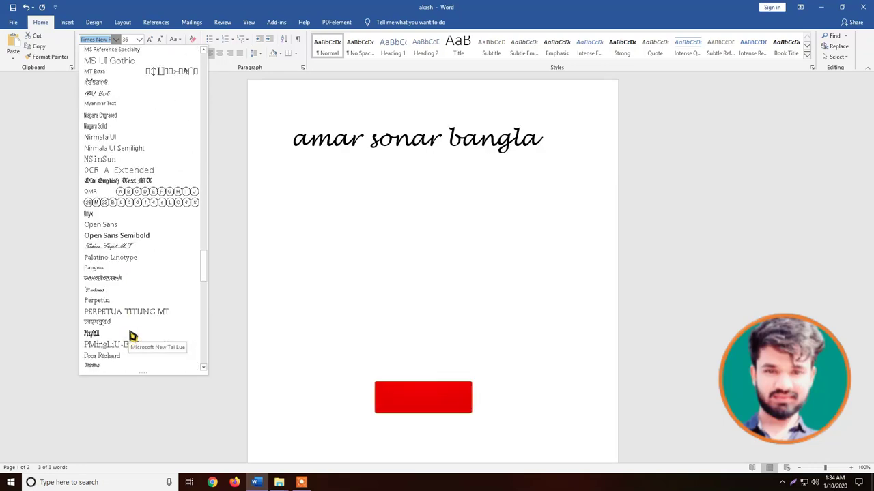
pyautogui.scroll(-20, 137, 335)
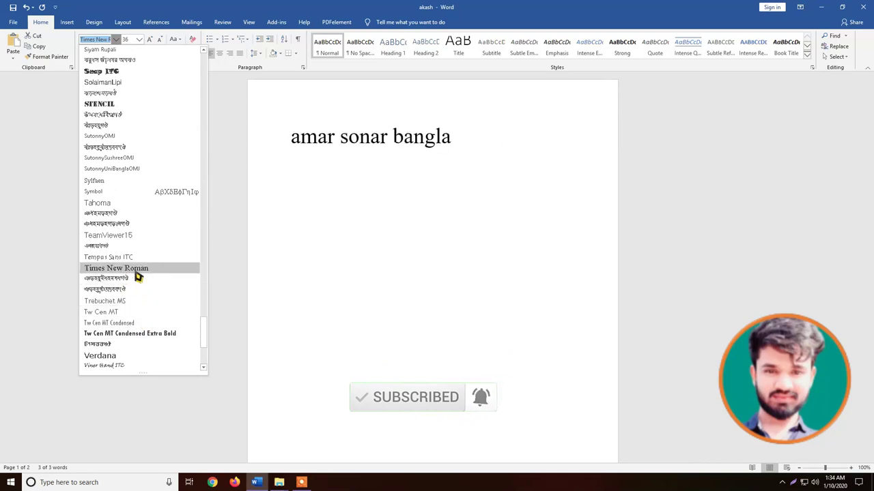
pyautogui.click(136, 271)
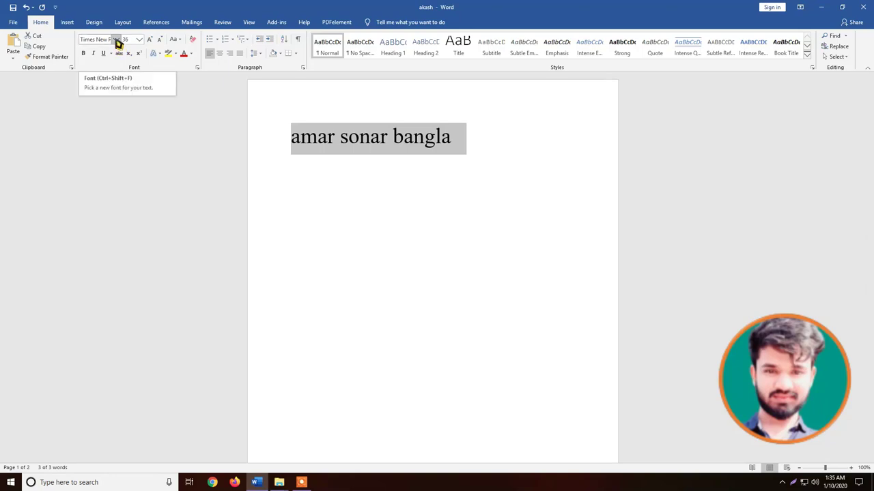
# Try Algerian on the text, then switch it back to Times New Roman
pyautogui.click(117, 40)
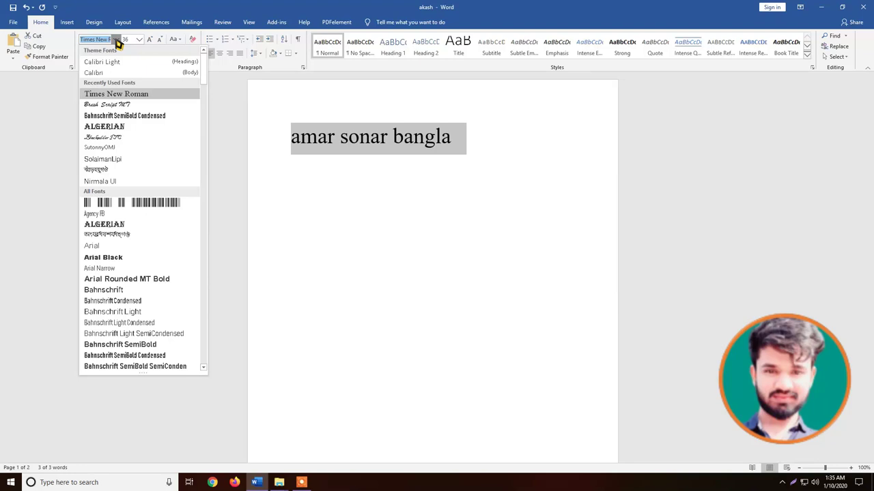
pyautogui.press('Down')
pyautogui.press('Down')
pyautogui.press('Down')
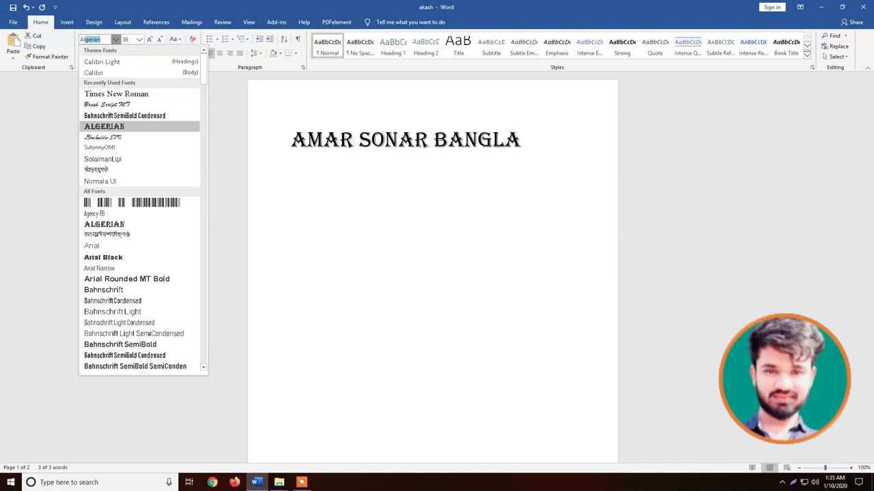
pyautogui.click(117, 41)
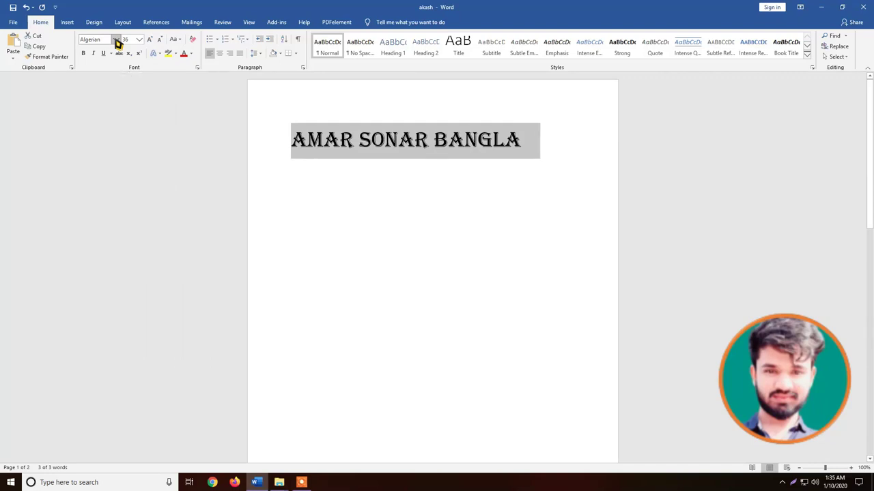
pyautogui.click(118, 41)
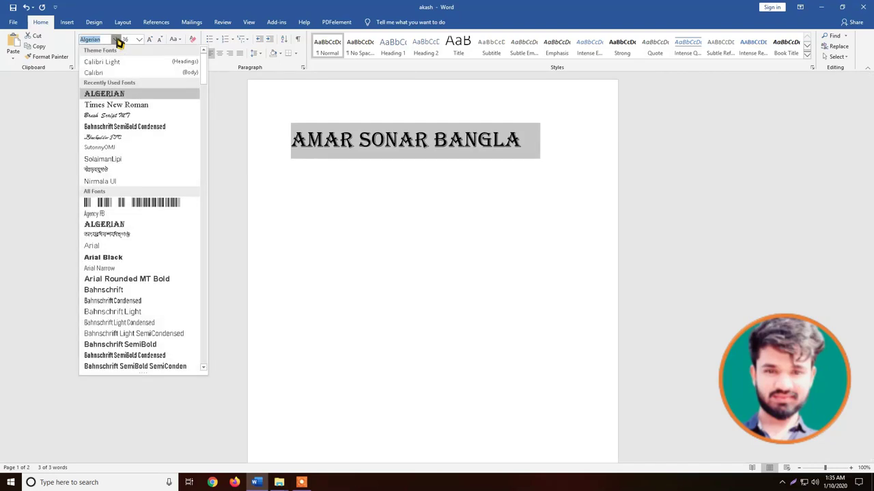
pyautogui.press('BackSpace')
pyautogui.press('Down')
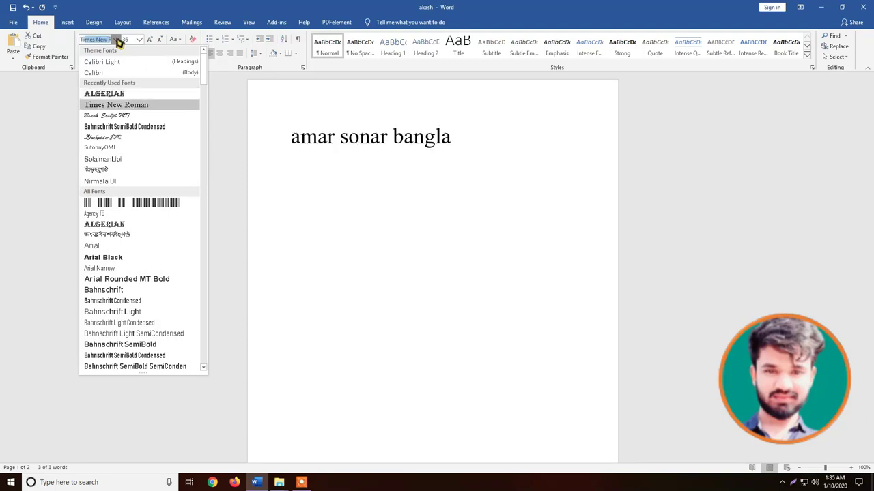
pyautogui.press('Return')
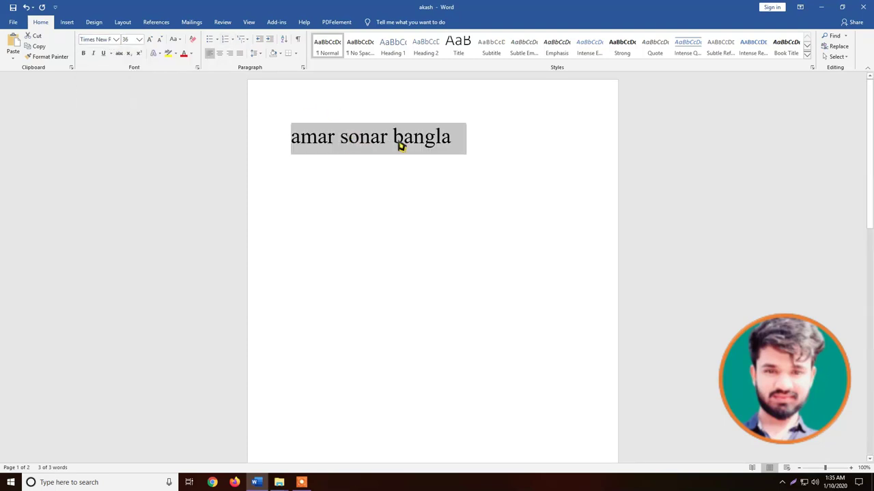
# Set 'amar sonar bangla' in the SutonnyOMJ font at 36 pt
pyautogui.click(116, 40)
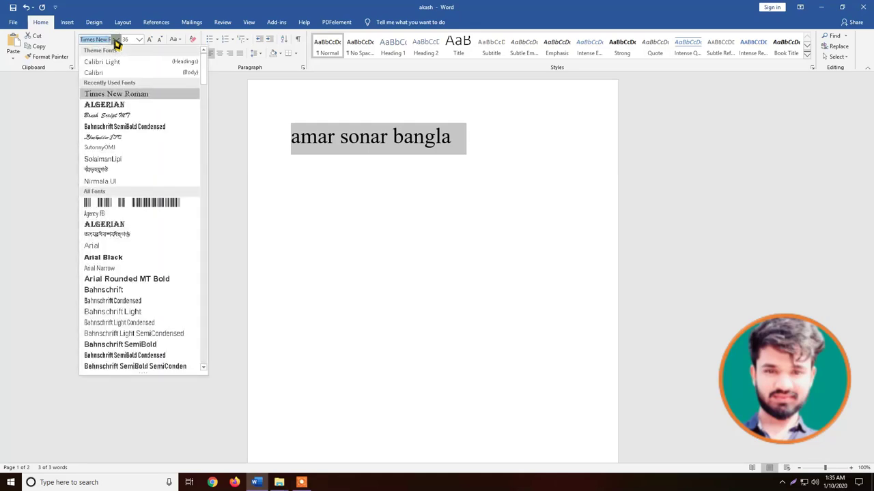
pyautogui.press('Down')
pyautogui.press('Down')
pyautogui.press('Down')
pyautogui.press('Down')
pyautogui.press('Down')
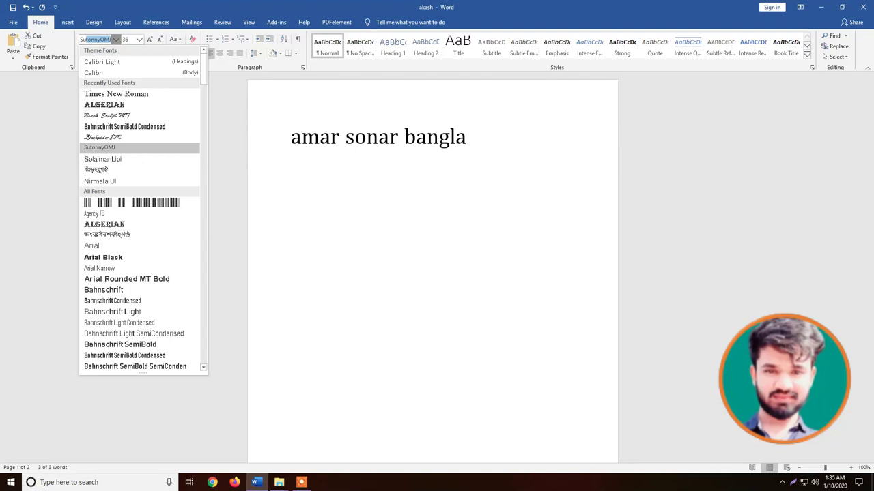
pyautogui.press('Return')
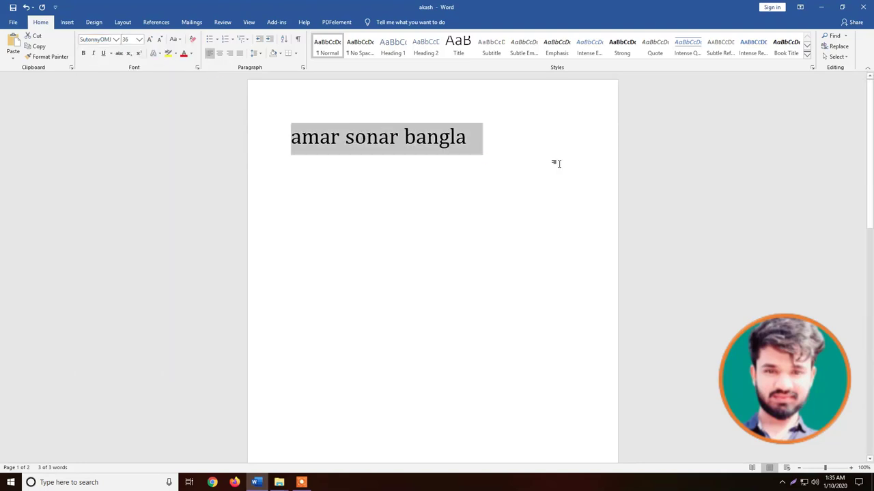
pyautogui.click(116, 39)
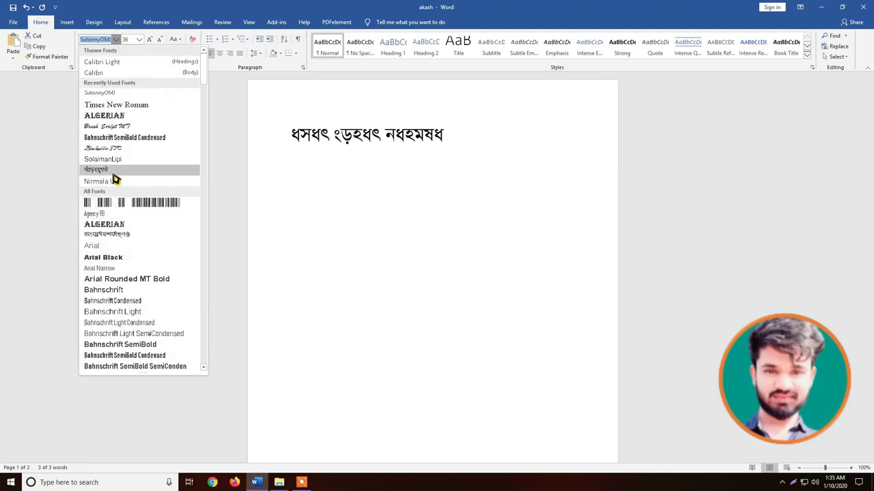
pyautogui.click(315, 174)
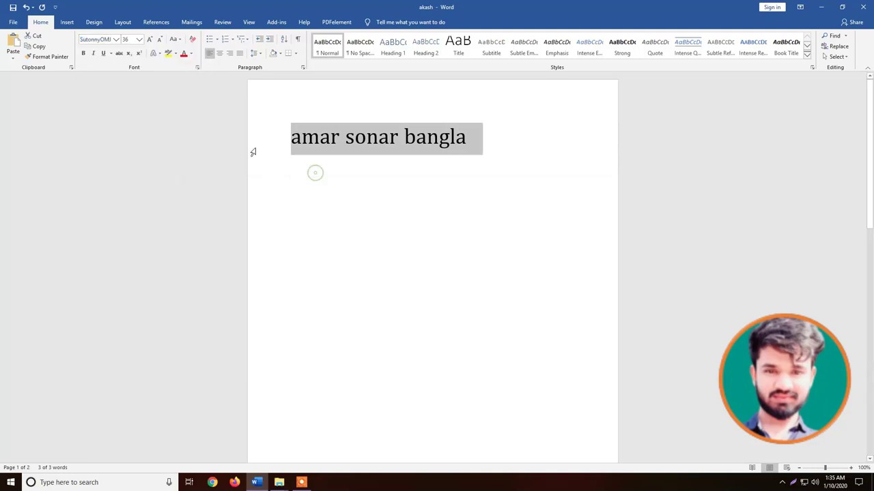
# Enlarge the text to 72, then 80, and finally 100 point
pyautogui.click(142, 42)
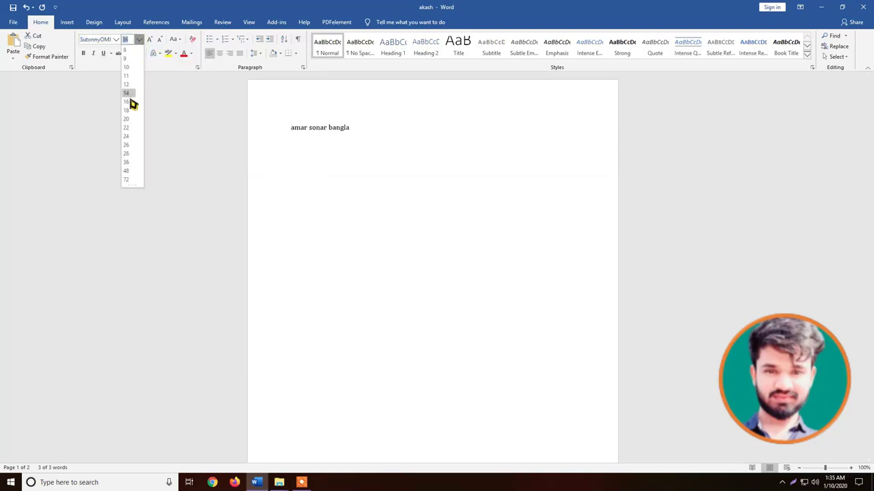
pyautogui.click(132, 183)
pyautogui.click(139, 40)
pyautogui.click(131, 182)
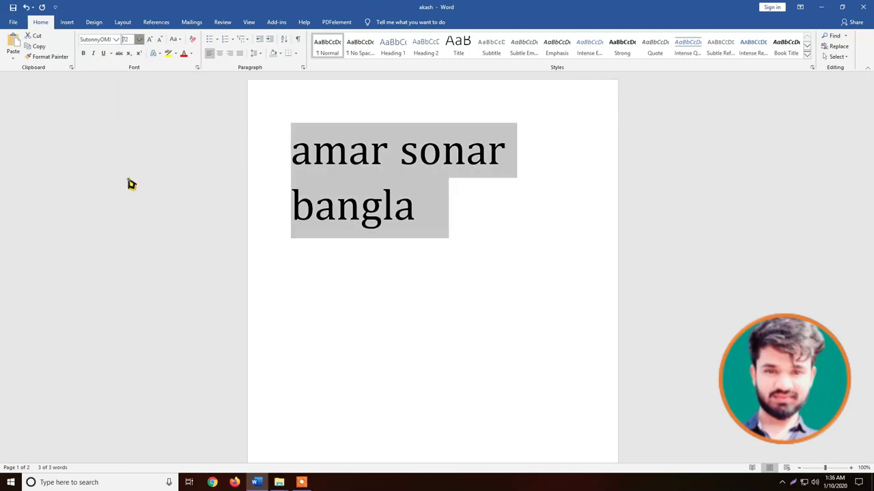
pyautogui.click(139, 41)
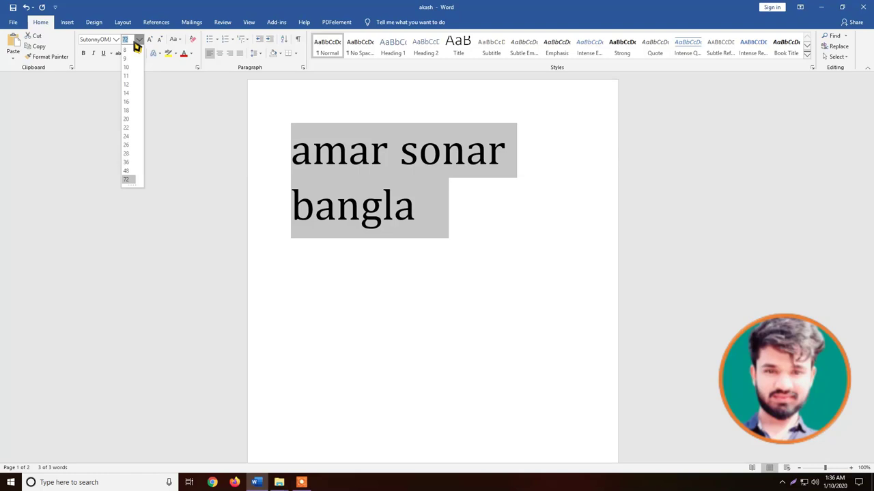
pyautogui.write('80')
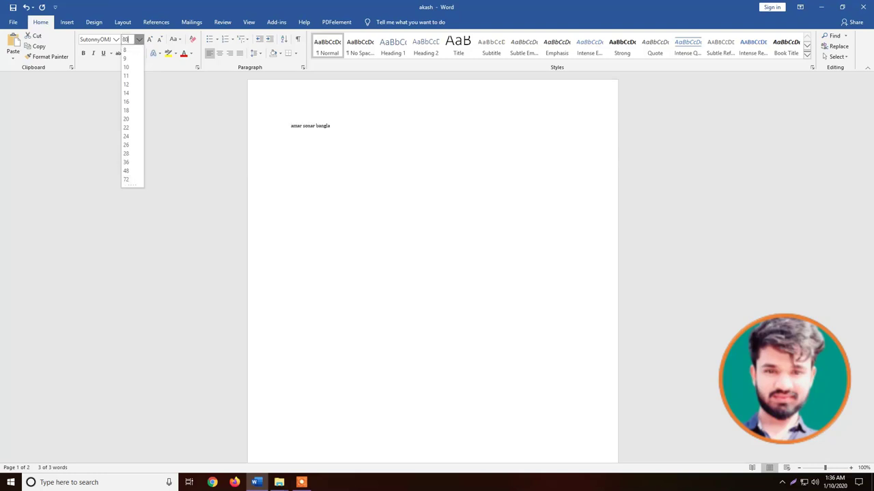
pyautogui.press('Return')
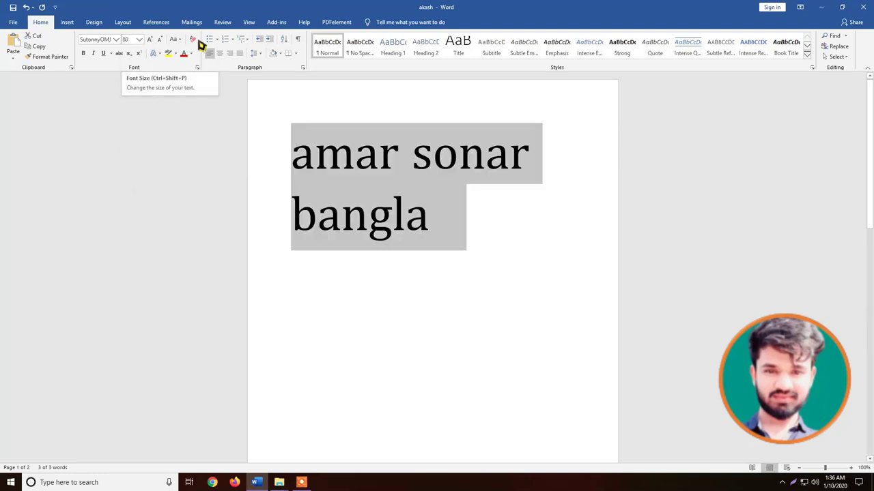
pyautogui.click(127, 39)
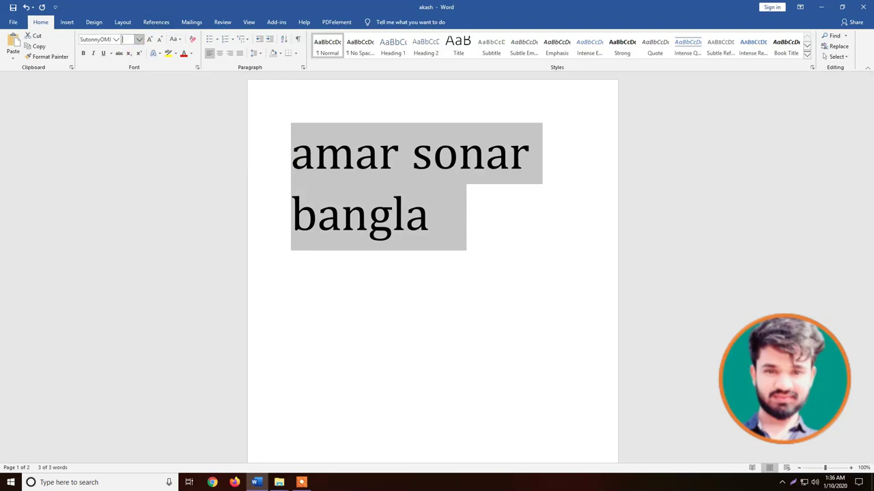
pyautogui.write('100')
pyautogui.press('Return')
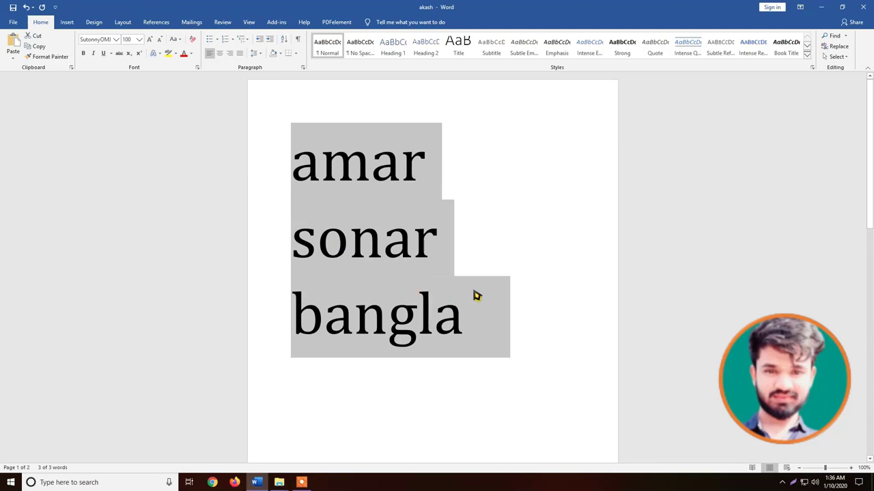
# Step the text size up to 150 pt and back down to 130 pt
pyautogui.click(150, 39)
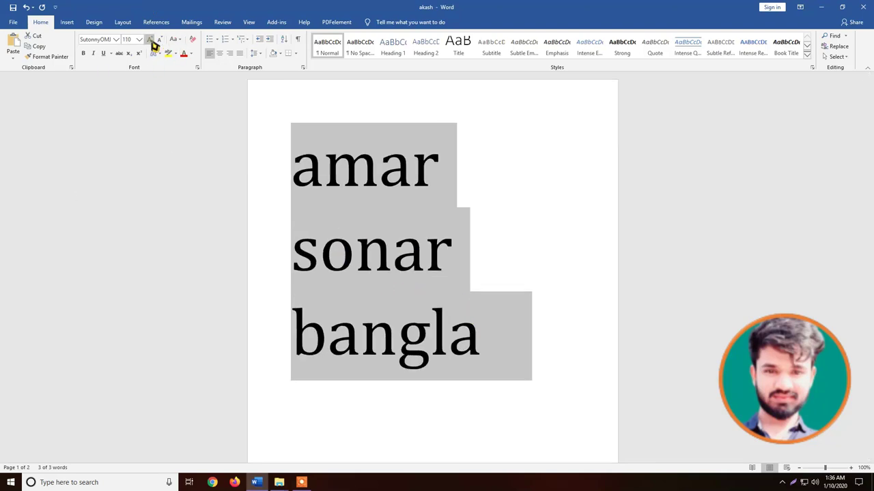
pyautogui.click(150, 39)
pyautogui.click(150, 39)
pyautogui.click(159, 39)
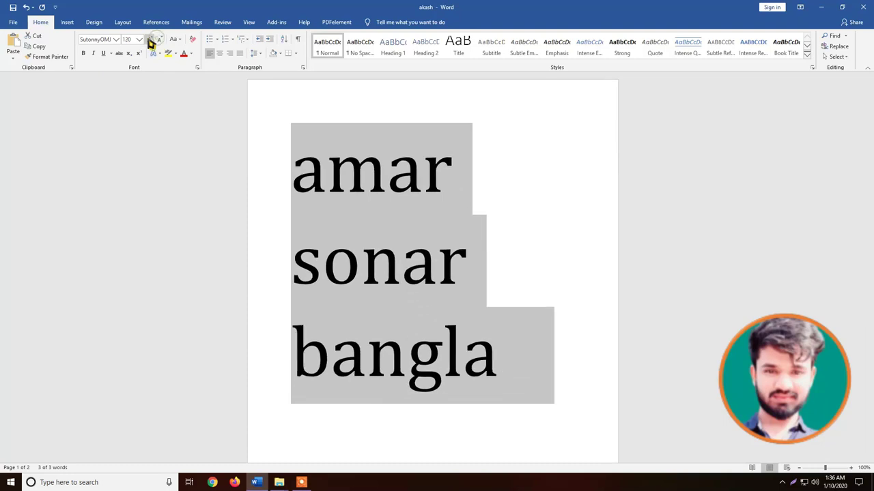
pyautogui.click(150, 39)
pyautogui.click(150, 39)
pyautogui.click(150, 39)
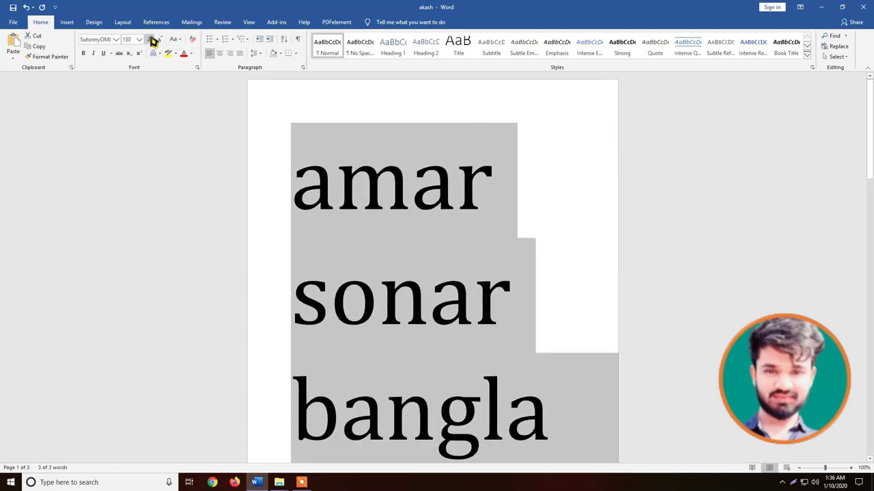
pyautogui.click(158, 39)
pyautogui.click(159, 38)
# Grow the text to 160 pt, then reduce it back to 130 pt
pyautogui.click(150, 39)
pyautogui.click(150, 39)
pyautogui.click(158, 39)
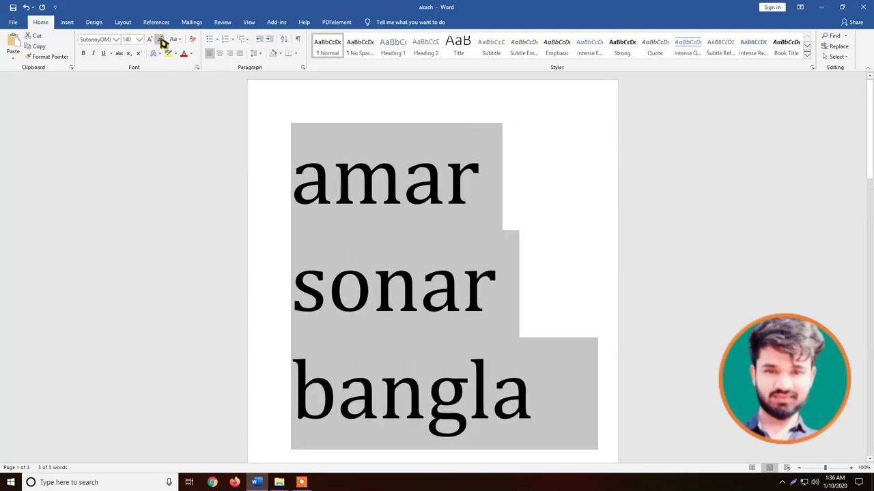
pyautogui.click(158, 39)
pyautogui.click(150, 40)
pyautogui.click(150, 39)
pyautogui.click(148, 39)
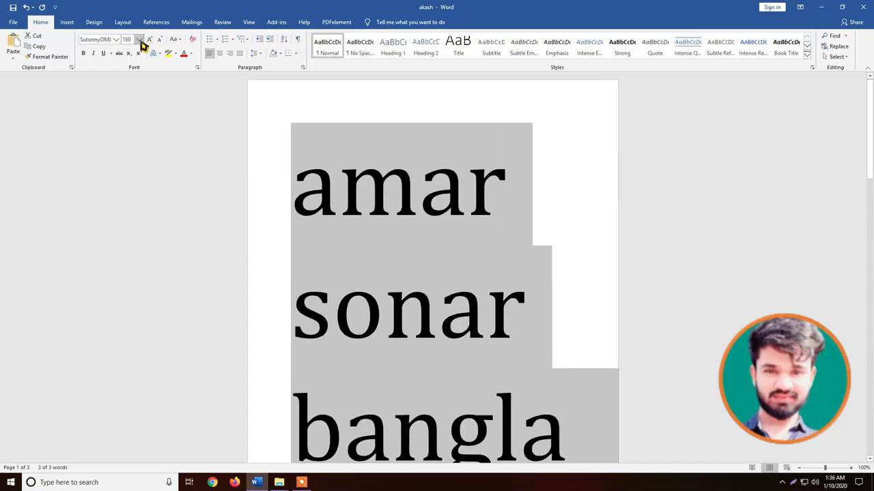
pyautogui.click(139, 39)
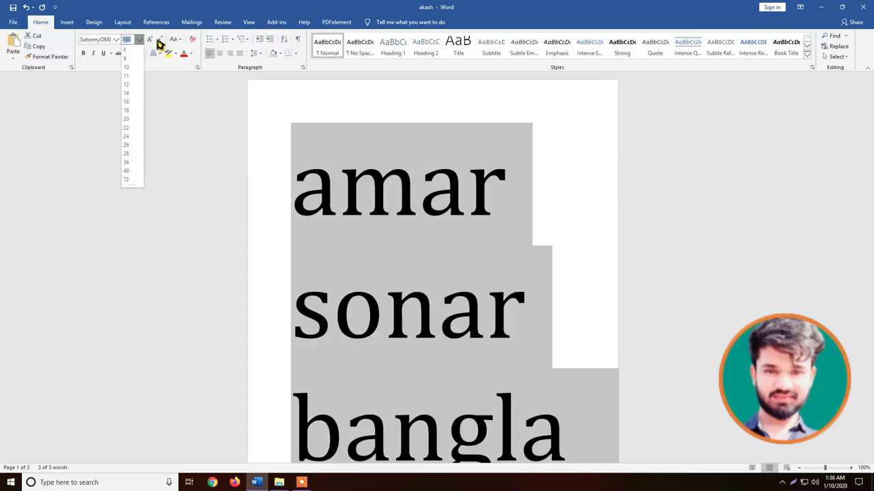
pyautogui.click(159, 39)
pyautogui.click(159, 39)
pyautogui.click(159, 39)
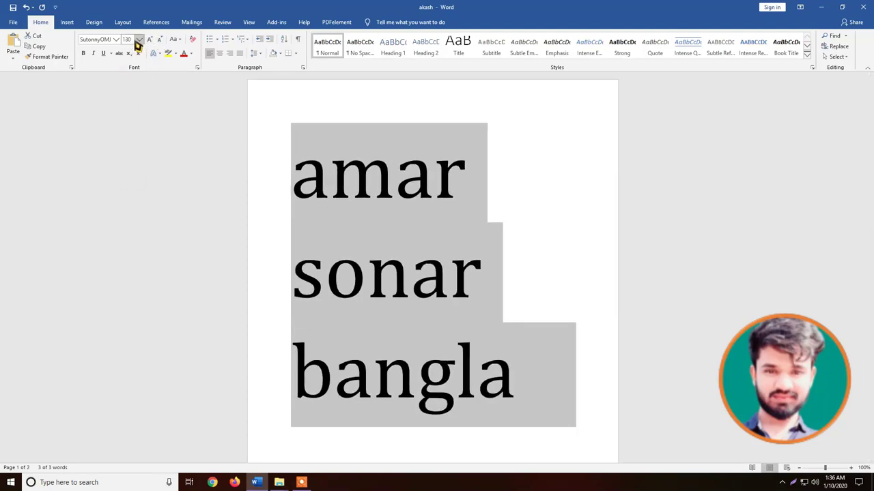
pyautogui.click(133, 39)
# Set 'amar sonar bangla' to 15 pt, then reselect and deselect the words
pyautogui.write('15')
pyautogui.press('Return')
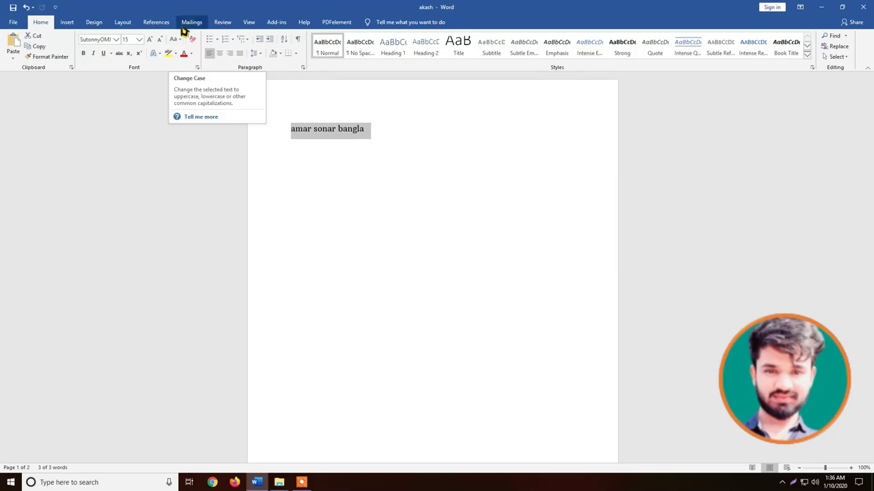
pyautogui.click(304, 134)
pyautogui.moveTo(295, 130)
pyautogui.mouseDown()
pyautogui.moveTo(367, 131)
pyautogui.moveTo(289, 129)
pyautogui.mouseUp()
pyautogui.click(313, 131)
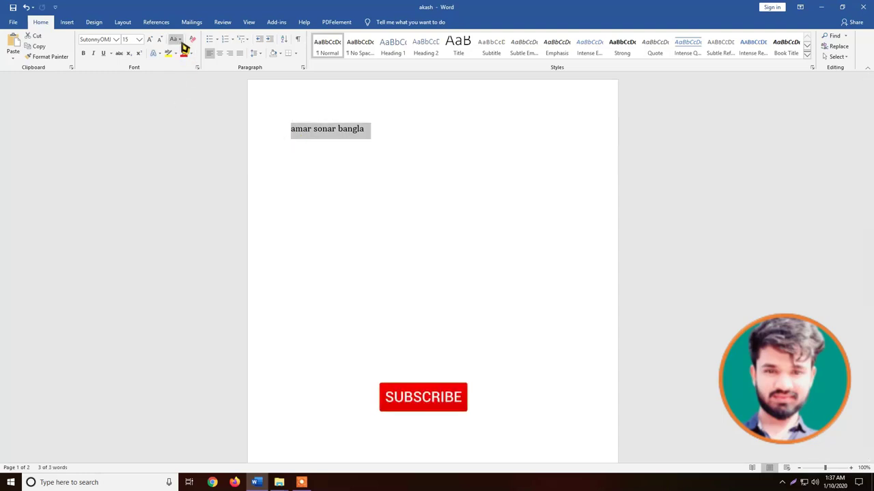
# Select the whole line and change it to UPPERCASE
pyautogui.click(379, 140)
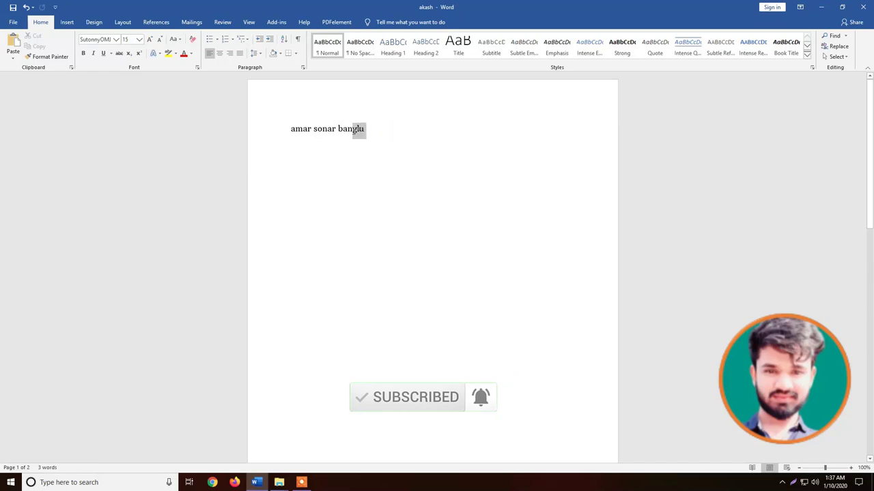
pyautogui.moveTo(355, 130); pyautogui.dragTo(257, 148)
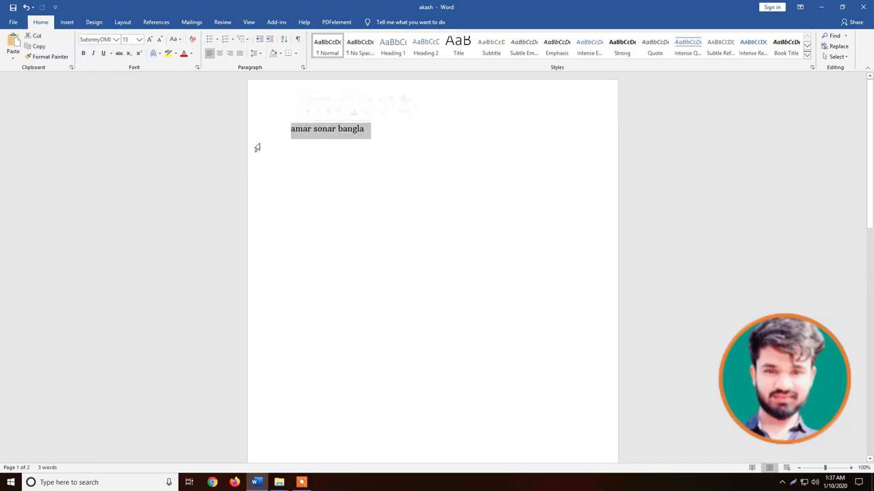
pyautogui.click(177, 43)
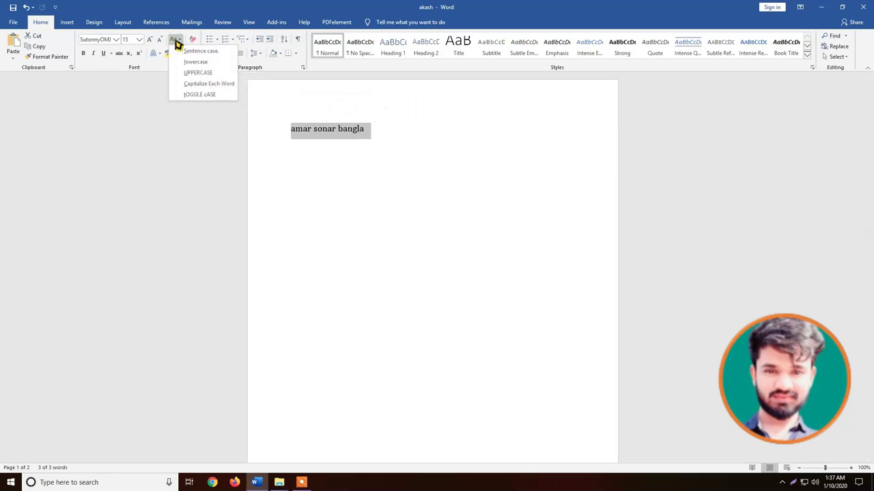
pyautogui.click(209, 75)
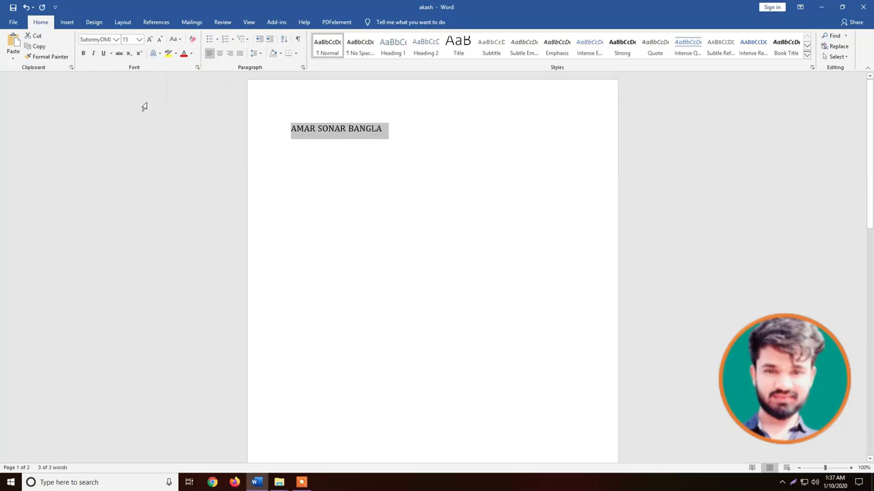
# Try Sentence case and lowercase, then return the line to UPPERCASE
pyautogui.click(174, 40)
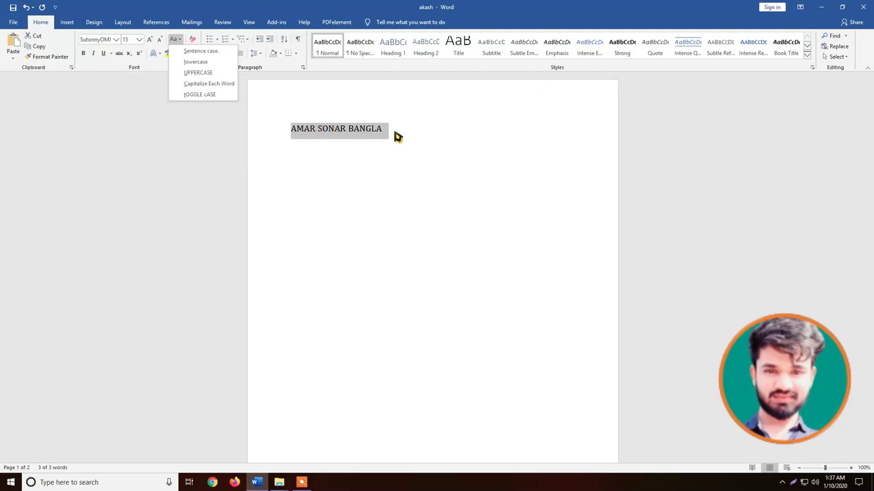
pyautogui.click(210, 54)
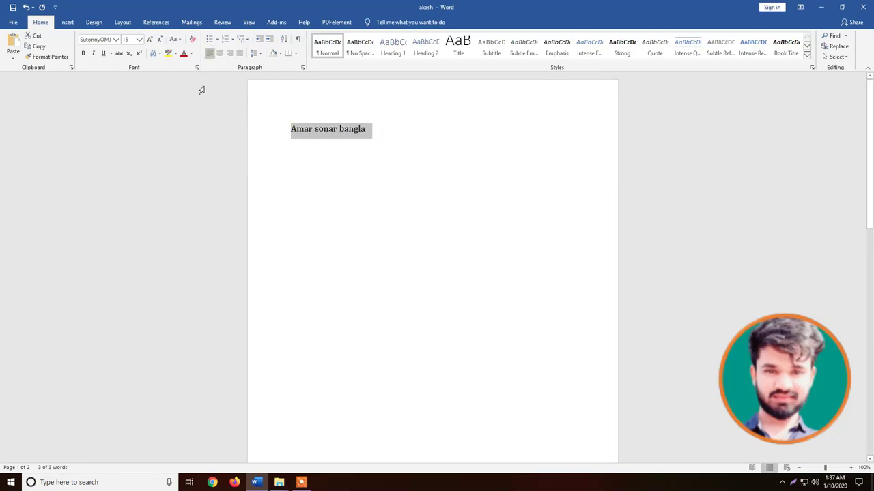
pyautogui.click(176, 41)
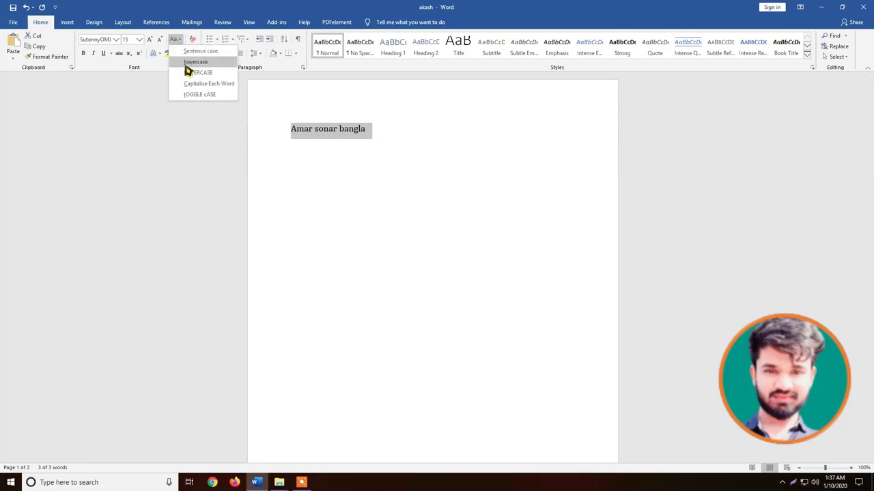
pyautogui.click(194, 62)
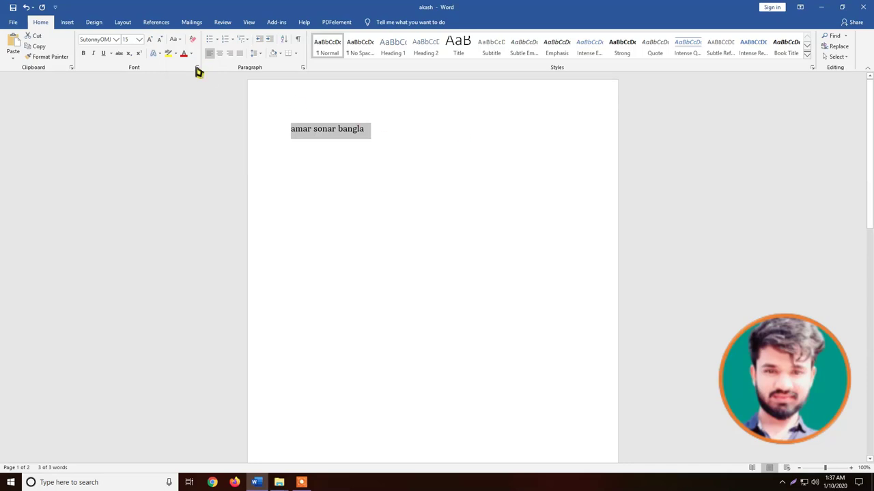
pyautogui.click(175, 40)
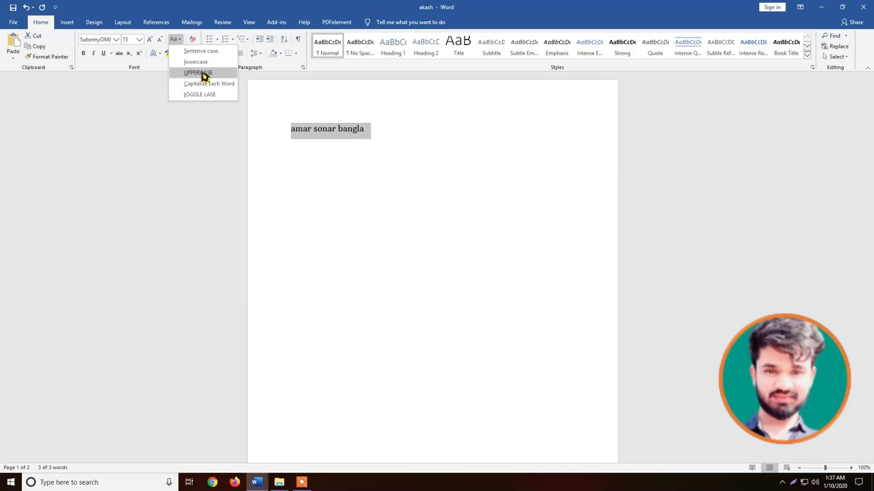
pyautogui.click(204, 75)
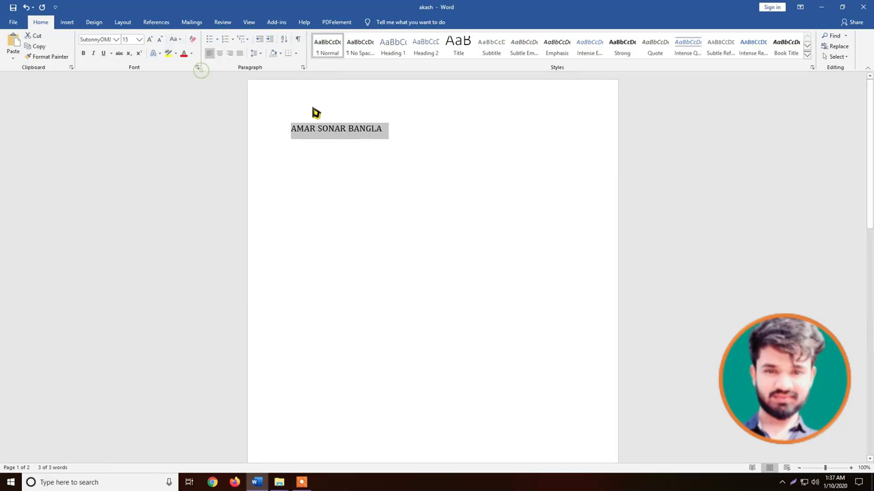
# Apply Capitalize Each Word, try tOGGLE cASE, then reapply Capitalize Each Word to get 'Amar Sonar Bangla'
pyautogui.click(175, 41)
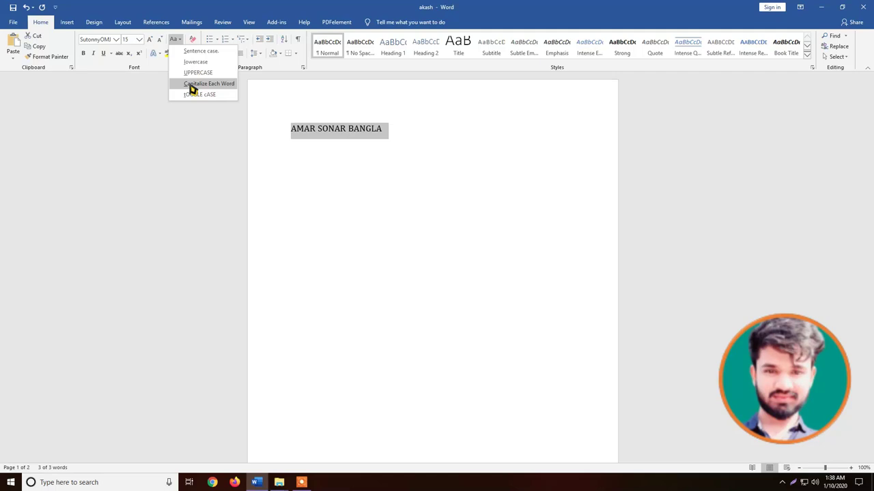
pyautogui.click(191, 85)
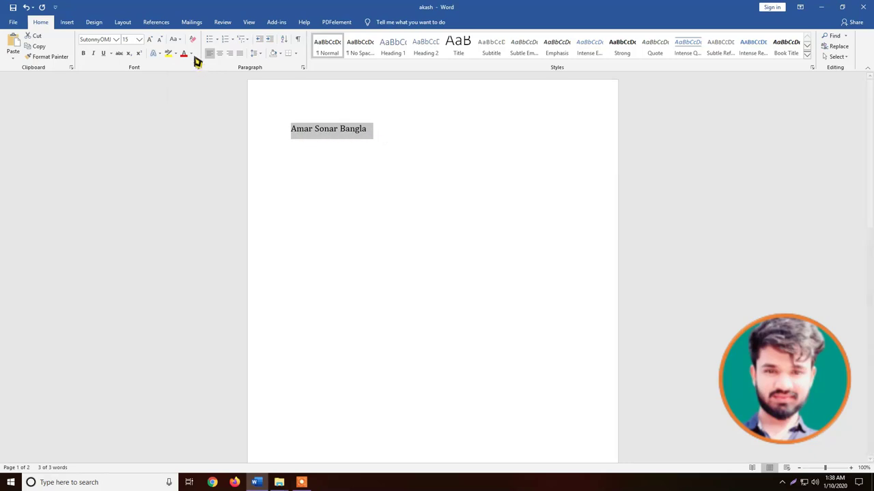
pyautogui.click(181, 39)
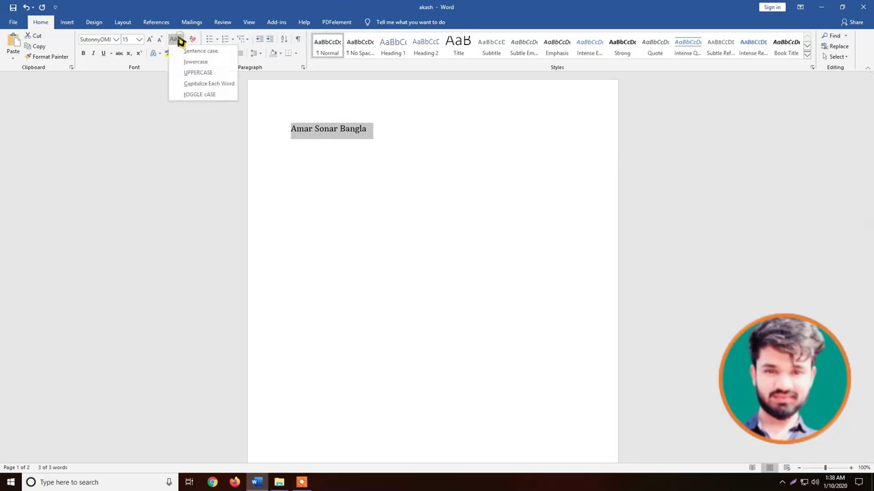
pyautogui.click(213, 96)
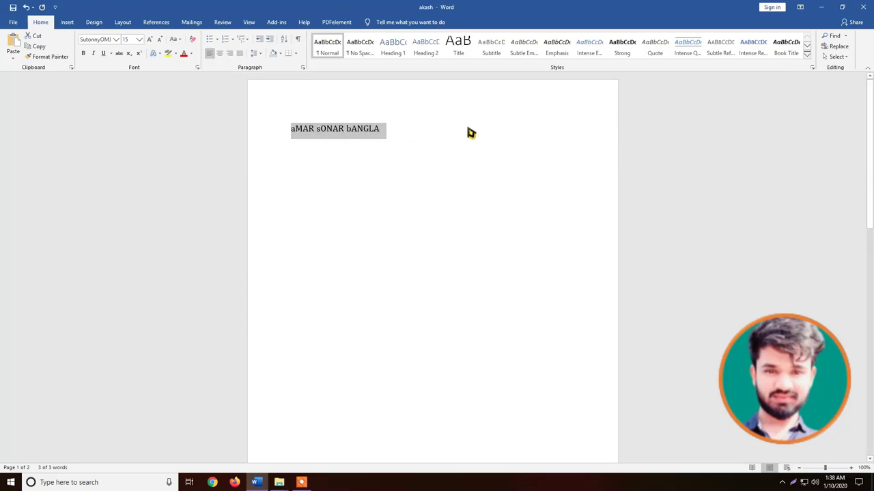
pyautogui.click(180, 39)
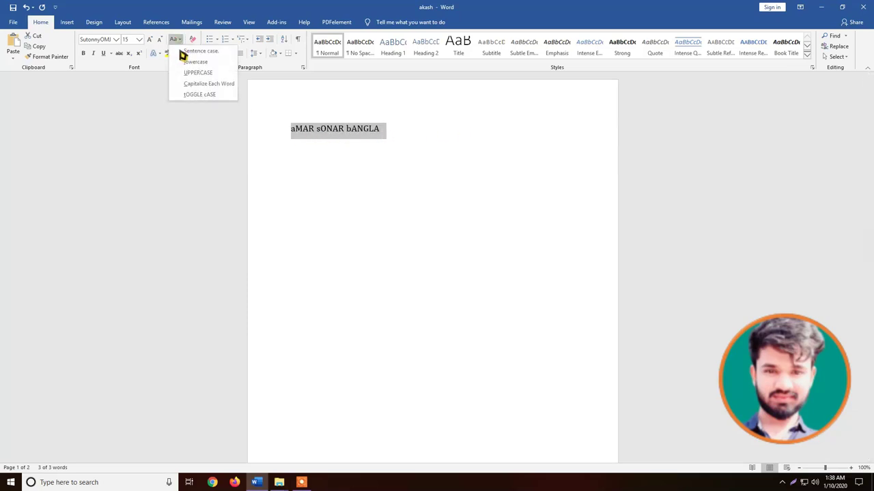
pyautogui.click(206, 85)
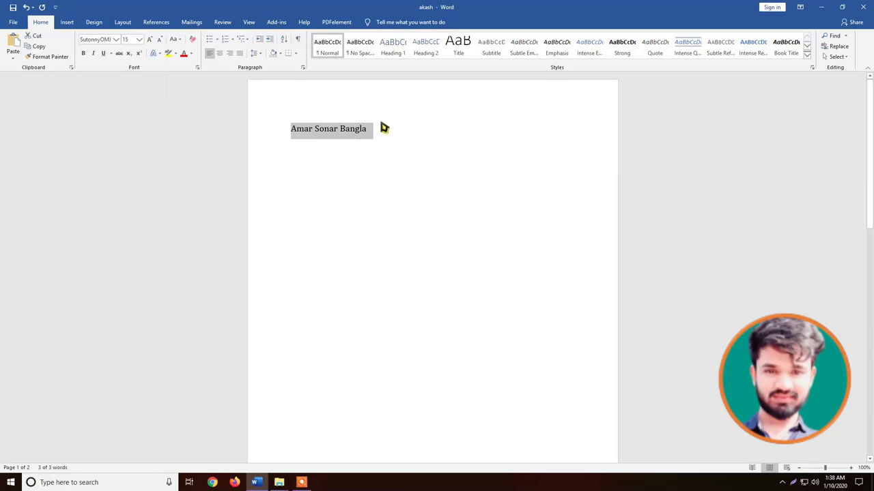
pyautogui.click(174, 39)
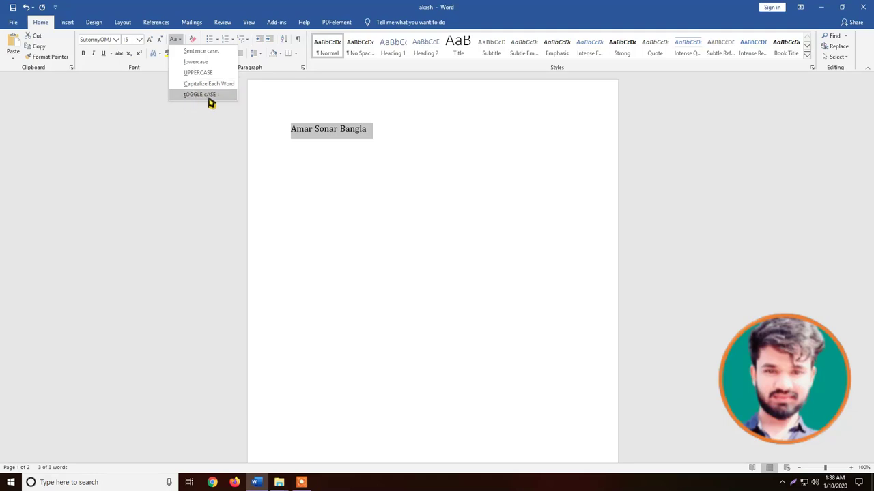
pyautogui.click(397, 140)
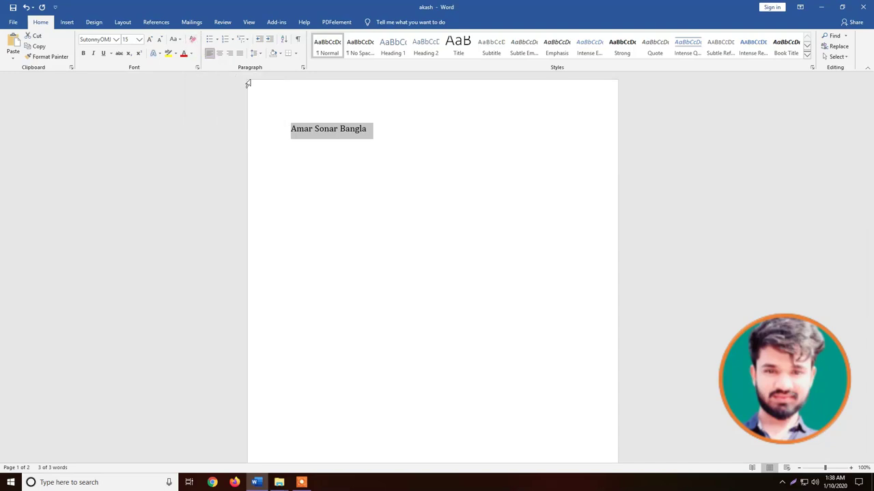
# Select the line, try white from the custom colours, then colour it dark red
pyautogui.click(382, 132)
pyautogui.moveTo(369, 132); pyautogui.dragTo(289, 132)
pyautogui.click(193, 54)
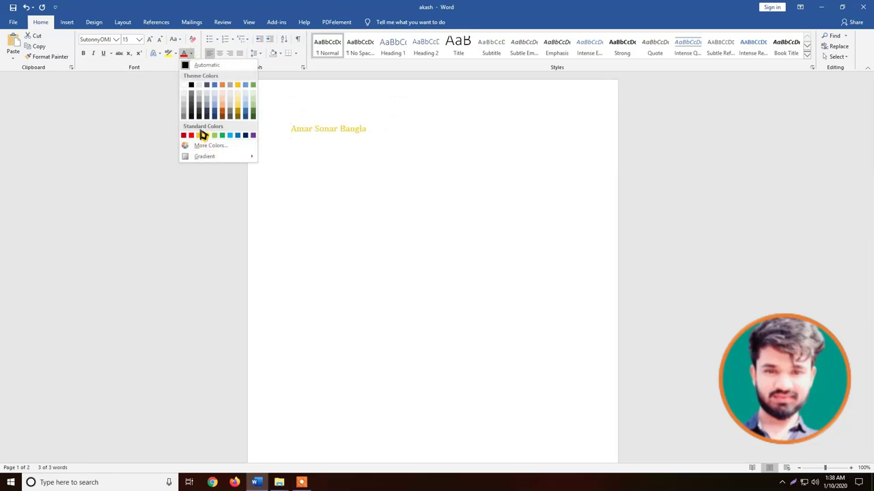
pyautogui.click(203, 146)
pyautogui.click(412, 225)
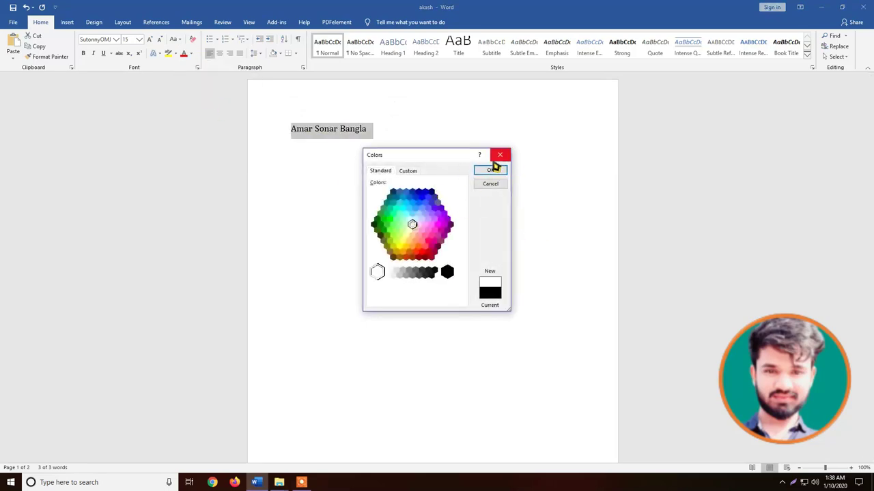
pyautogui.click(491, 170)
pyautogui.click(191, 54)
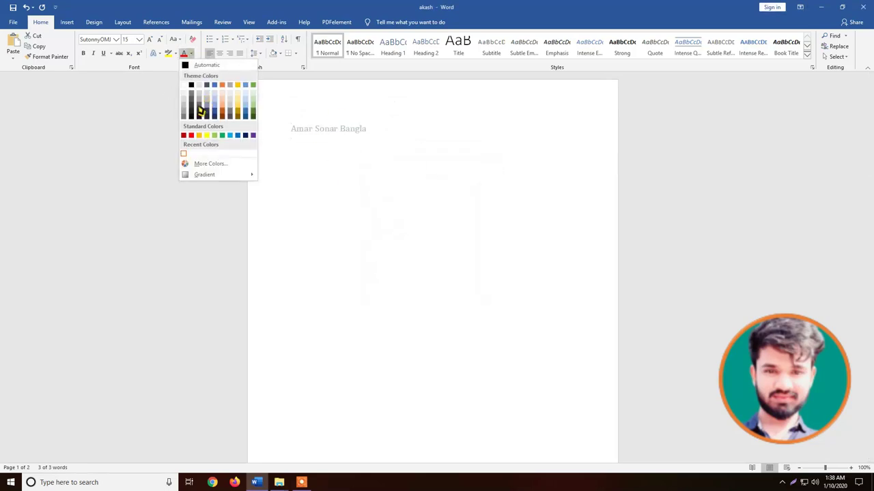
pyautogui.click(187, 137)
# Change the font to Algerian, grow it five steps, then clear all formatting
pyautogui.click(116, 39)
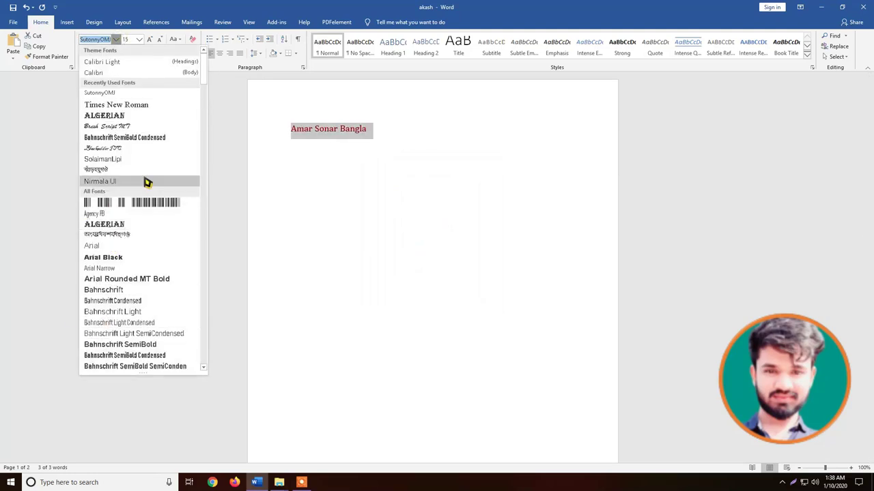
pyautogui.click(123, 224)
pyautogui.click(151, 40)
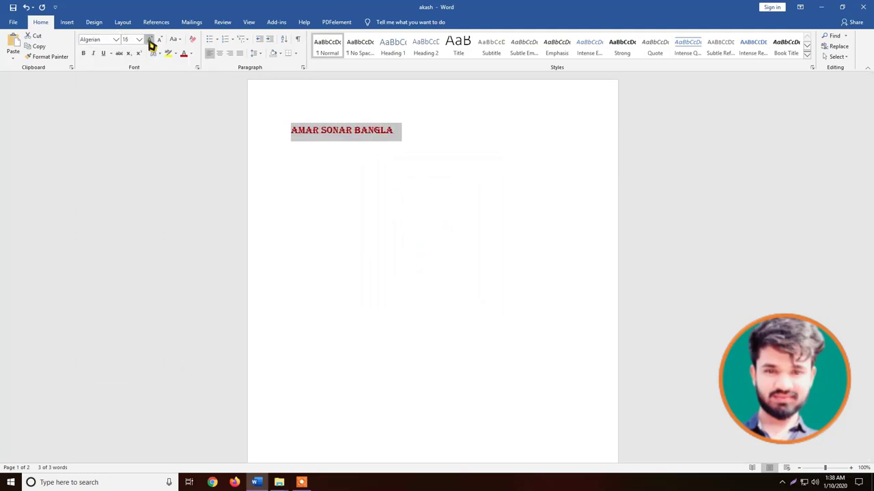
pyautogui.click(150, 39)
pyautogui.click(151, 40)
pyautogui.click(151, 40)
pyautogui.click(151, 40)
pyautogui.click(151, 39)
pyautogui.click(150, 40)
pyautogui.click(151, 39)
pyautogui.click(150, 40)
pyautogui.click(151, 39)
pyautogui.click(151, 40)
pyautogui.click(151, 40)
pyautogui.click(151, 39)
pyautogui.click(151, 40)
pyautogui.click(151, 40)
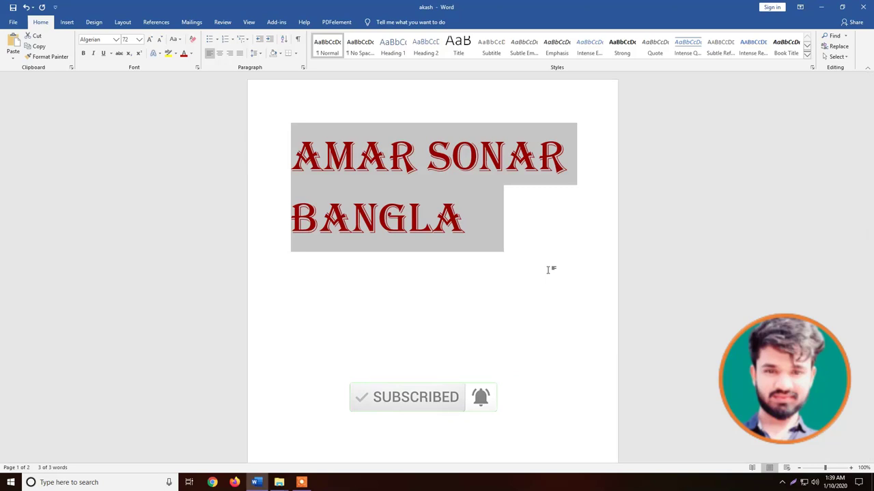
pyautogui.click(192, 39)
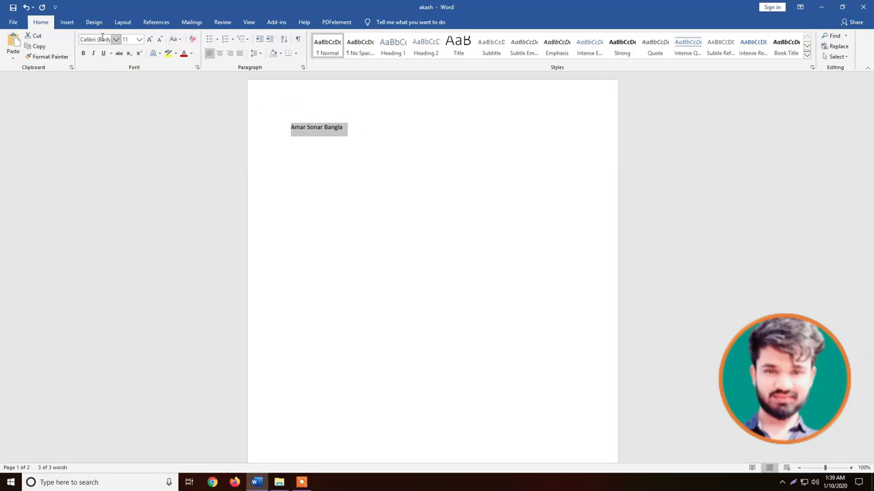
# Close akash without saving changes and reopen the akash file from the desktop
pyautogui.click(863, 7)
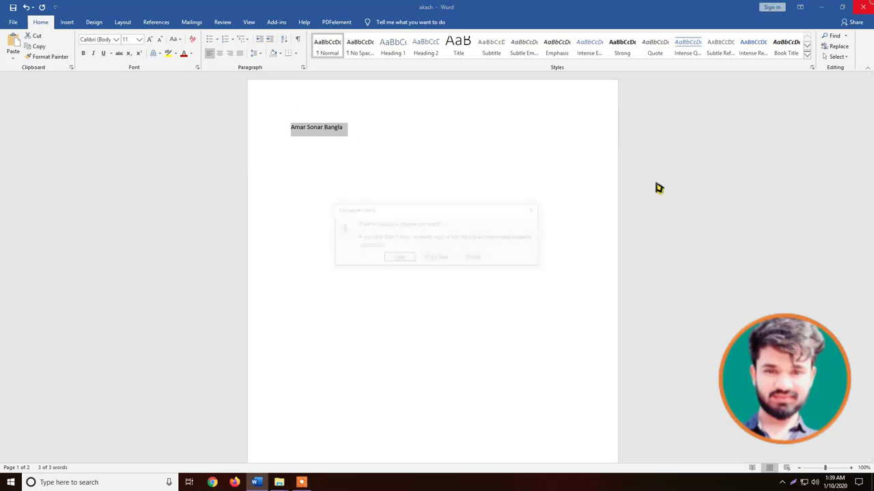
pyautogui.click(433, 260)
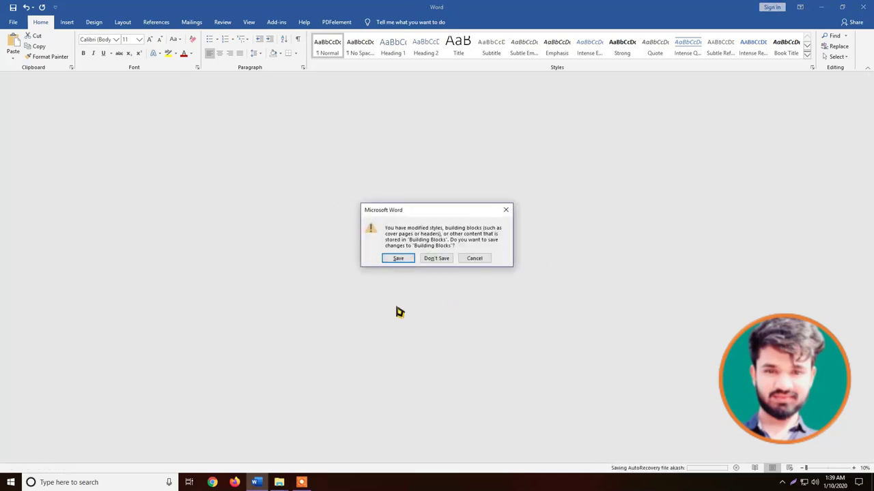
pyautogui.click(435, 260)
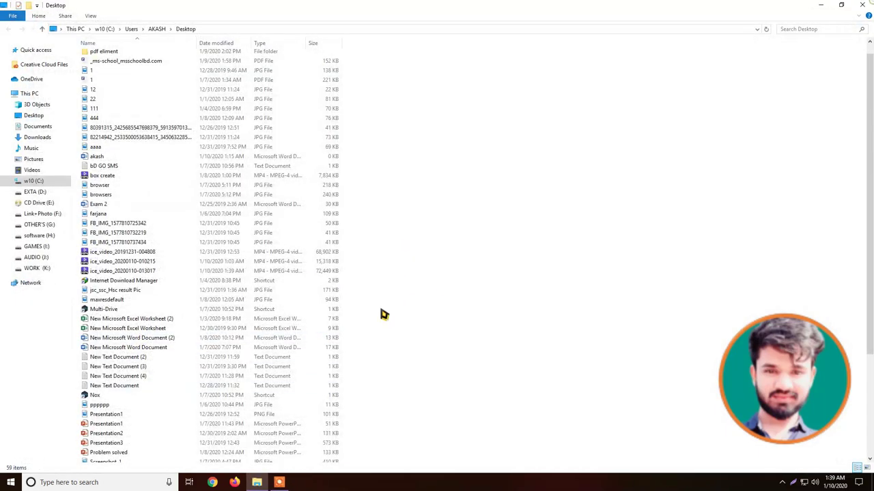
pyautogui.press('super+d')
pyautogui.doubleClick(361, 198)
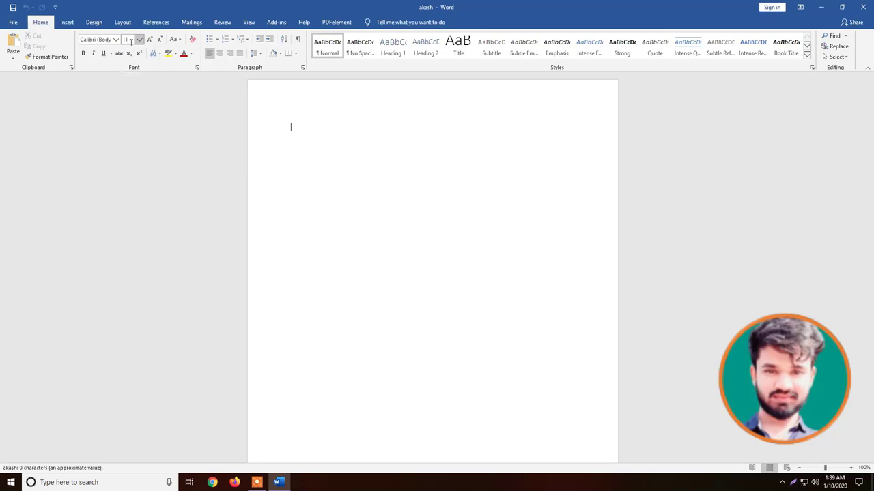
# Type the placeholder letters 'asdkjas' and set them in Algerian
pyautogui.write('asdkjasjdhasjdh')
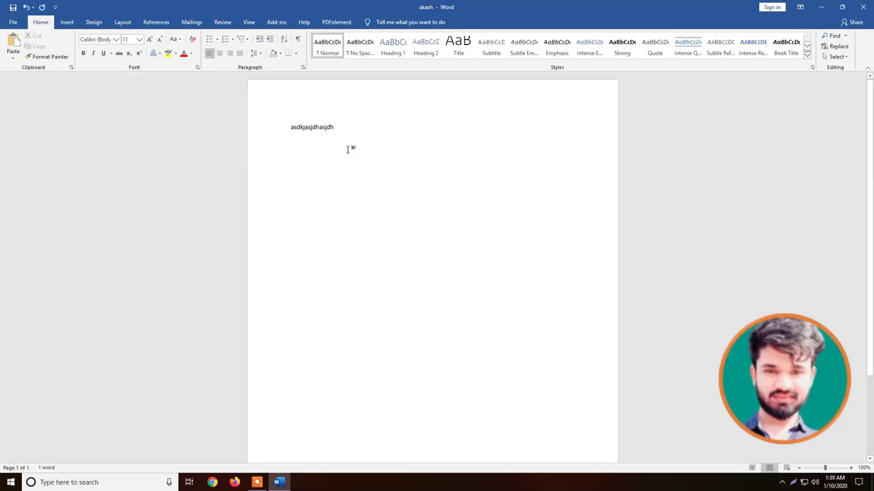
pyautogui.click(250, 125)
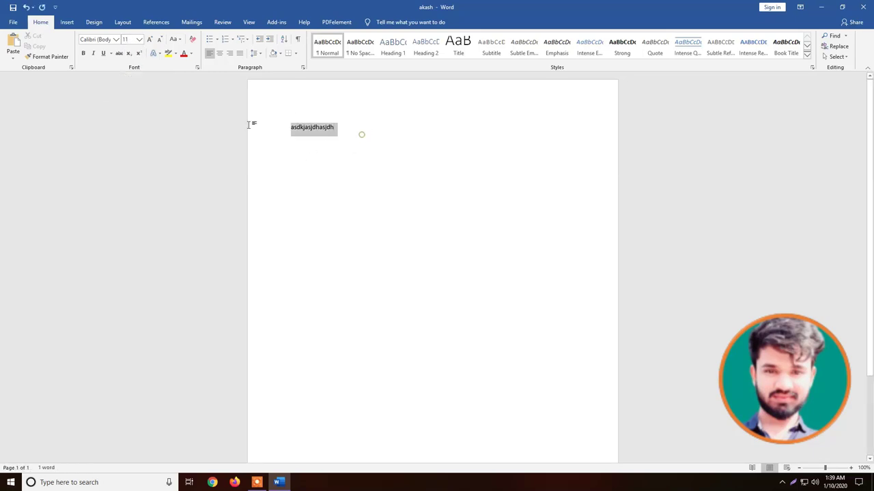
pyautogui.click(116, 39)
pyautogui.click(126, 225)
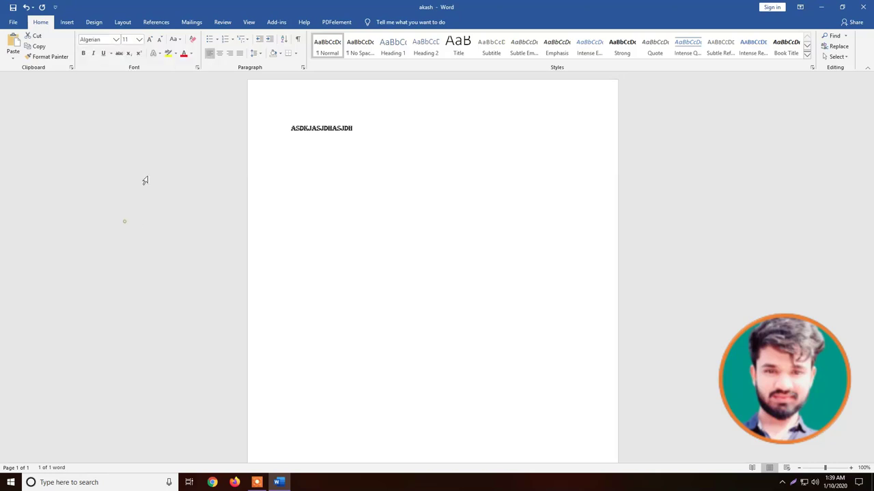
# Enlarge the text five size steps, then clear all formatting back to Calibri 11
pyautogui.click(151, 40)
pyautogui.click(151, 40)
pyautogui.click(151, 40)
pyautogui.click(152, 40)
pyautogui.click(152, 40)
pyautogui.click(152, 40)
pyautogui.click(152, 39)
pyautogui.click(152, 39)
pyautogui.click(151, 40)
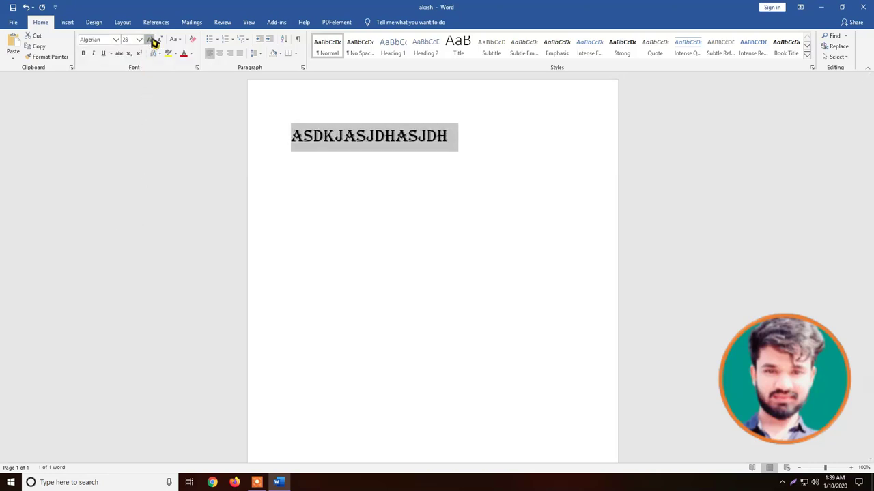
pyautogui.click(151, 39)
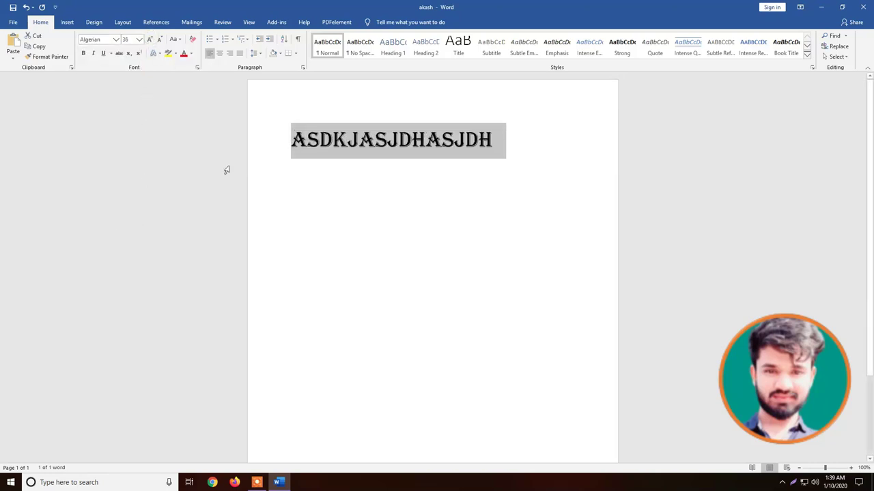
pyautogui.click(194, 40)
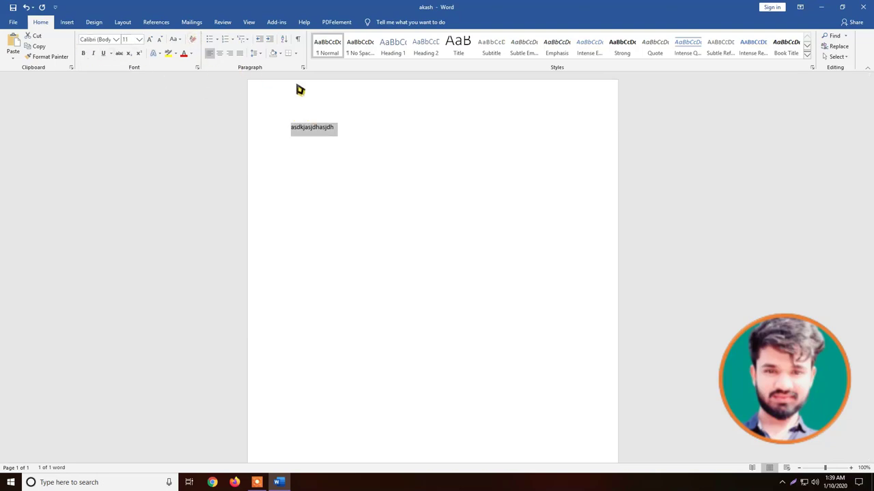